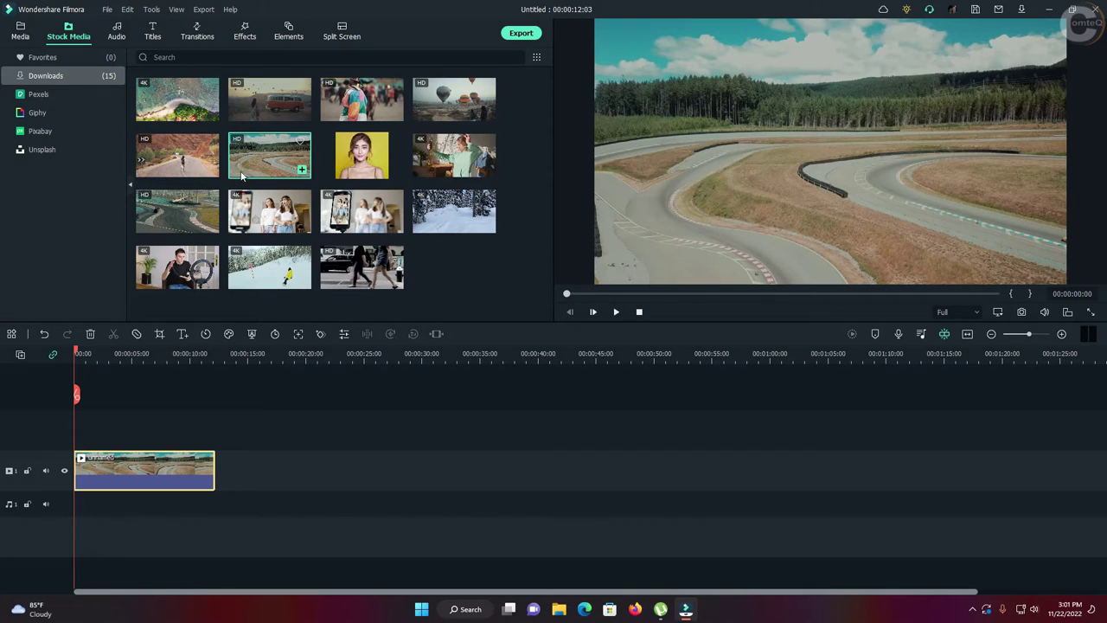
Step: Stack two more copies of the racetrack clip on tracks 2 and 3 from the timeline start, and hide both tracks
{"action": "left_click_drag", "start_coordinate": [251, 159], "coordinate": [68, 421]}
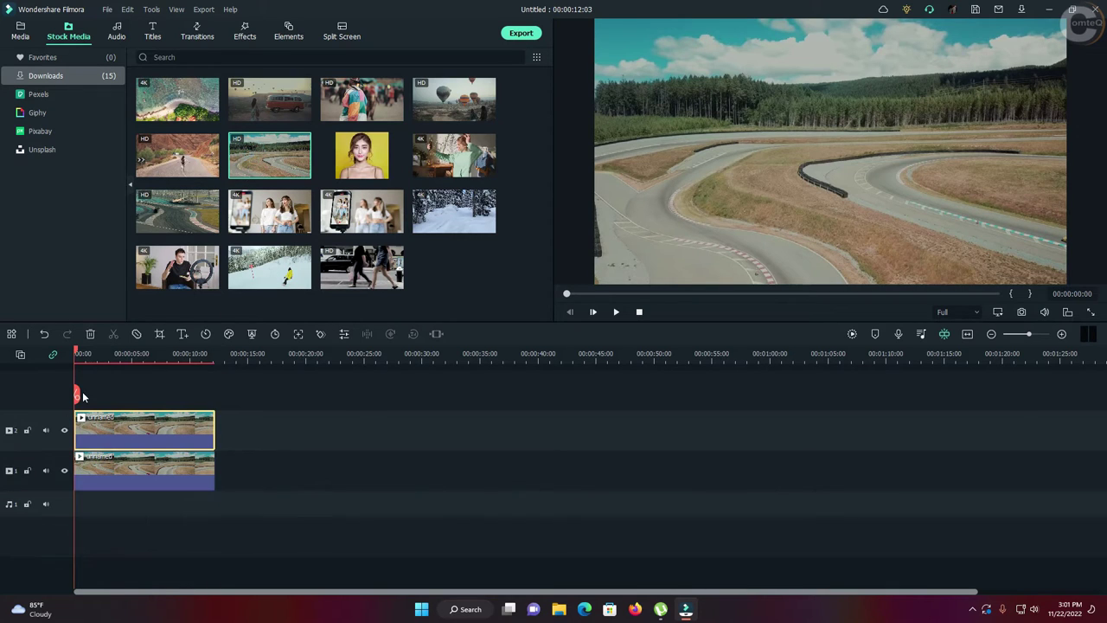
{"action": "left_click_drag", "start_coordinate": [264, 151], "coordinate": [43, 389]}
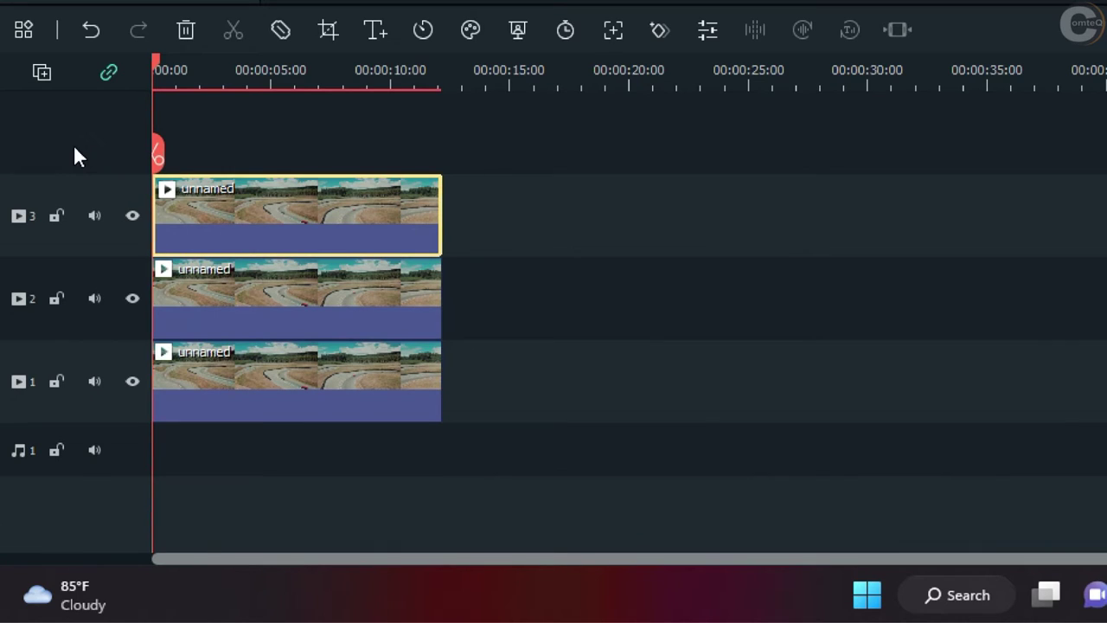
{"action": "left_click", "coordinate": [131, 221]}
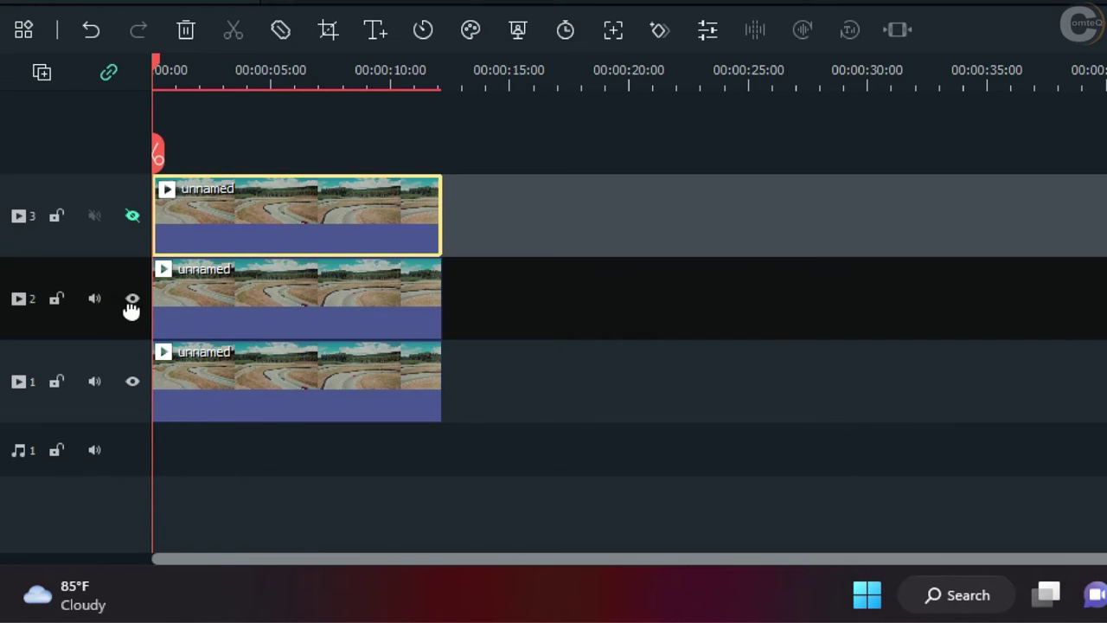
{"action": "left_click", "coordinate": [131, 301]}
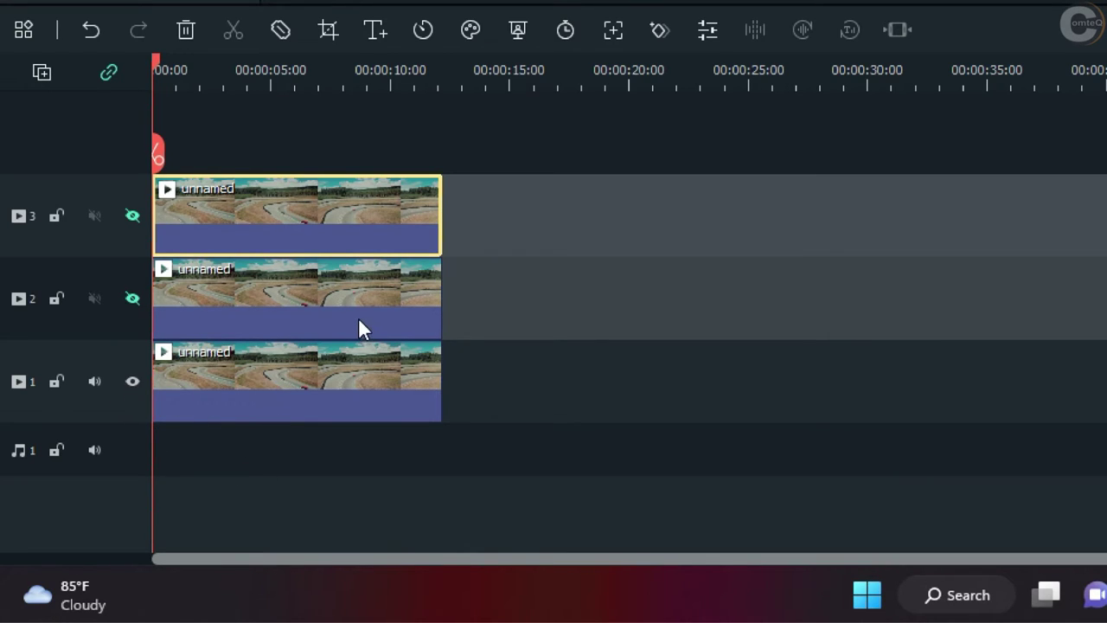
Step: Enable motion tracking on the track 1 clip, fit the tracking box tightly around the yellow car at 00:00:00:09, and run the tracking
{"action": "left_click", "coordinate": [225, 376]}
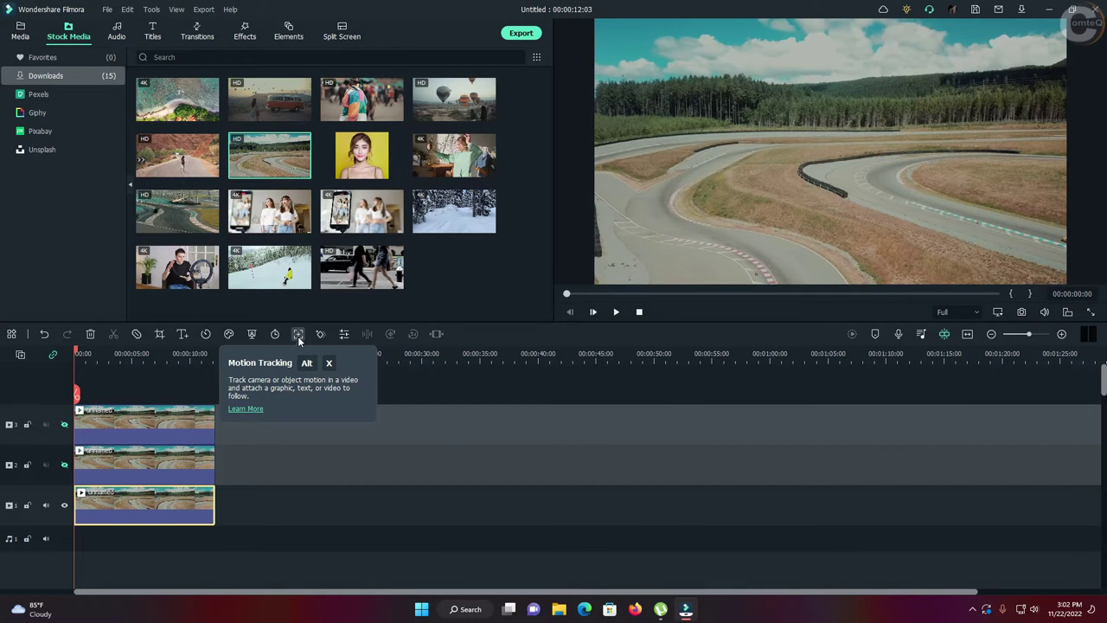
{"action": "left_click", "coordinate": [298, 335]}
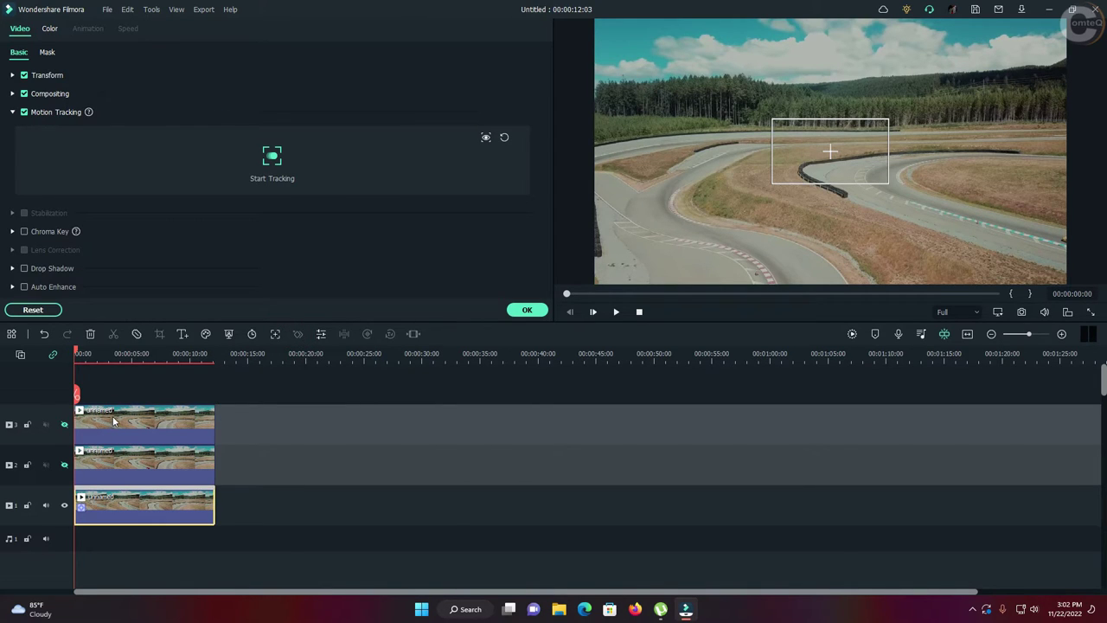
{"action": "left_click", "coordinate": [84, 354]}
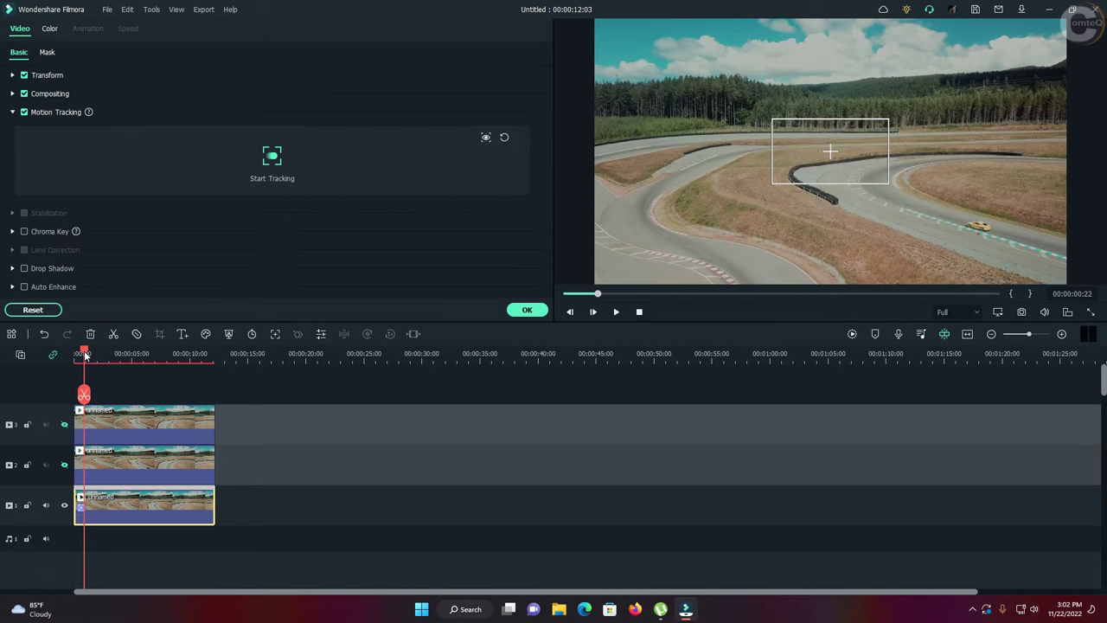
{"action": "left_click_drag", "start_coordinate": [83, 354], "coordinate": [79, 356]}
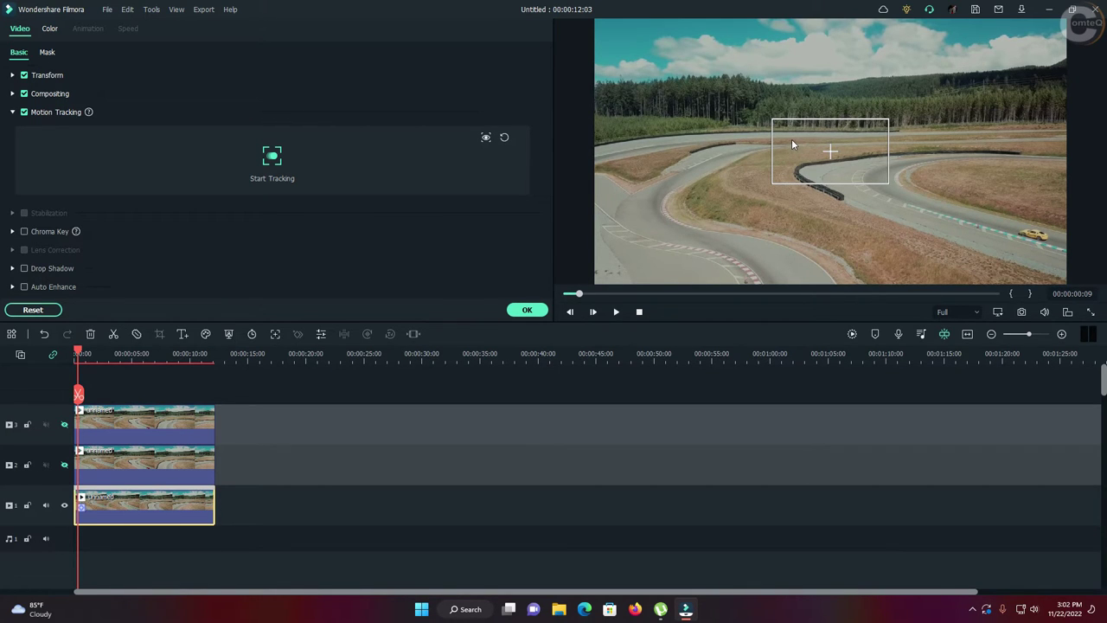
{"action": "left_click_drag", "start_coordinate": [789, 139], "coordinate": [1017, 223]}
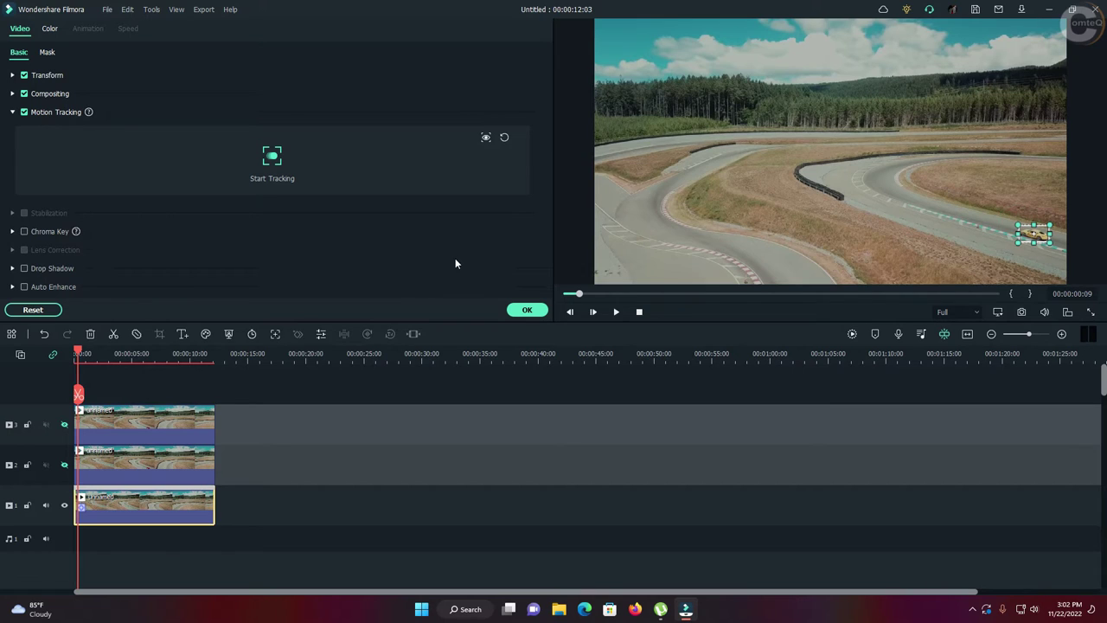
{"action": "left_click", "coordinate": [272, 158]}
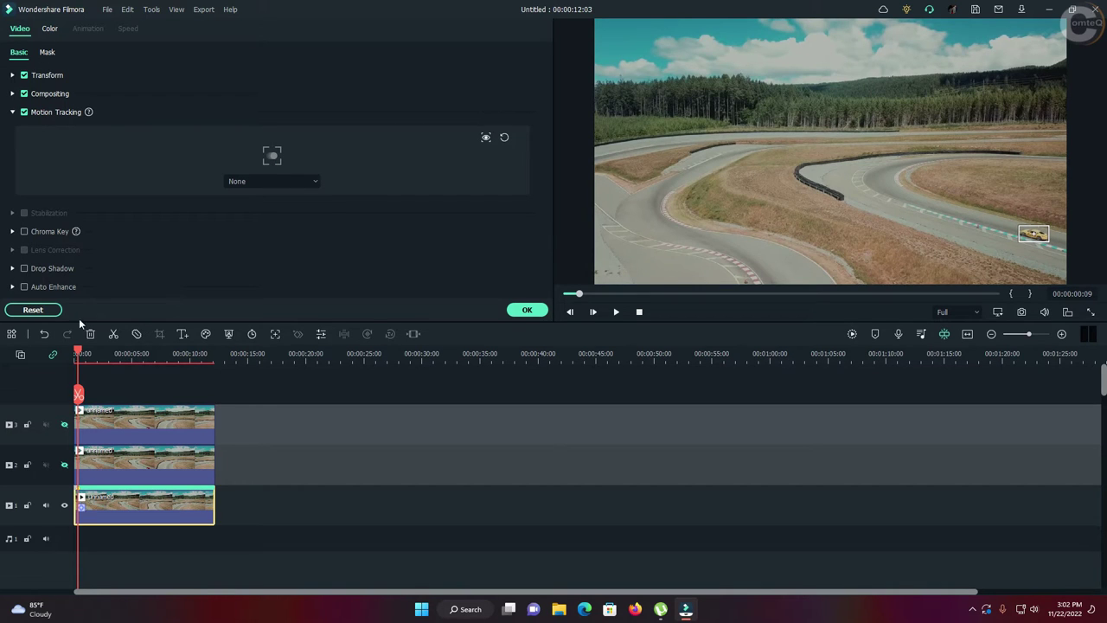
{"action": "left_click_drag", "start_coordinate": [80, 355], "coordinate": [74, 355]}
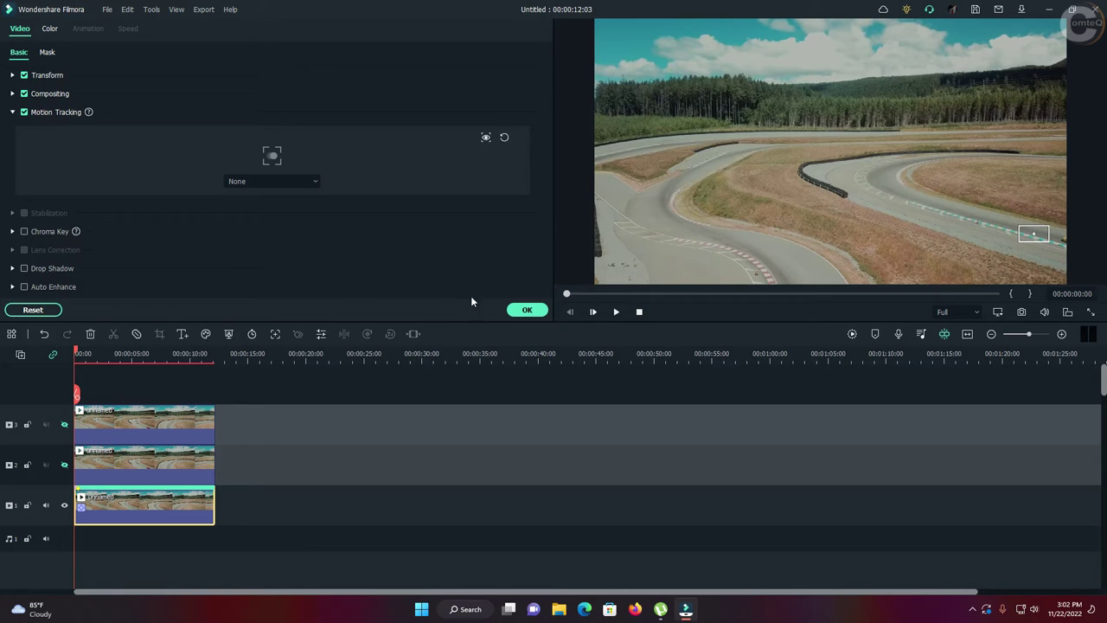
{"action": "left_click", "coordinate": [525, 311]}
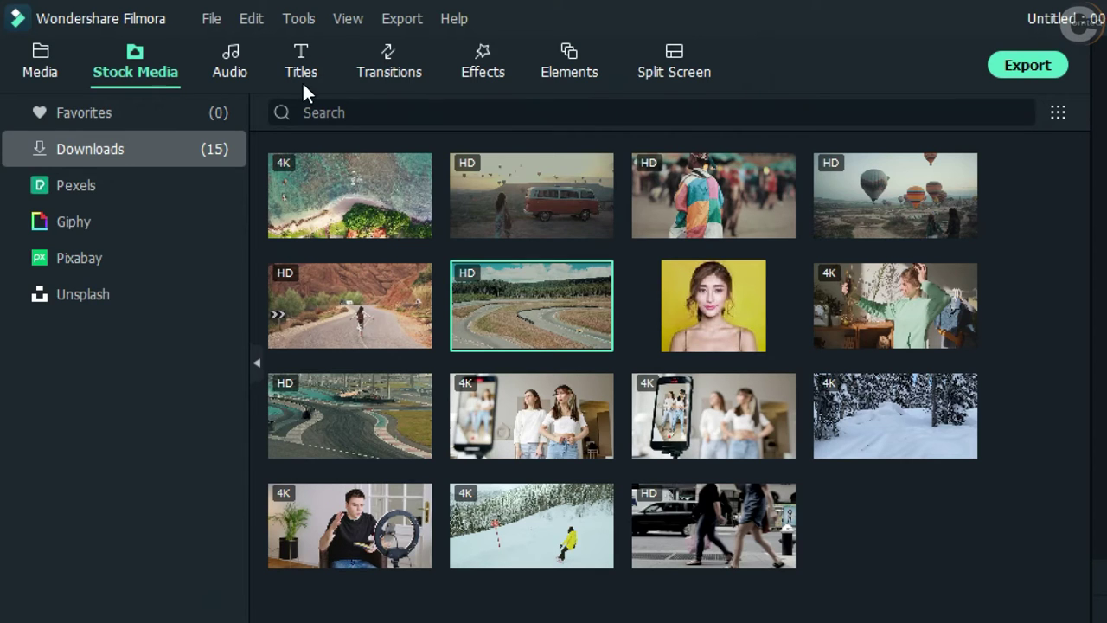
Step: Add a Default Title on track 4 above the clips, starting at 00:00:00:11 where the yellow car is in view
{"action": "left_click", "coordinate": [302, 68]}
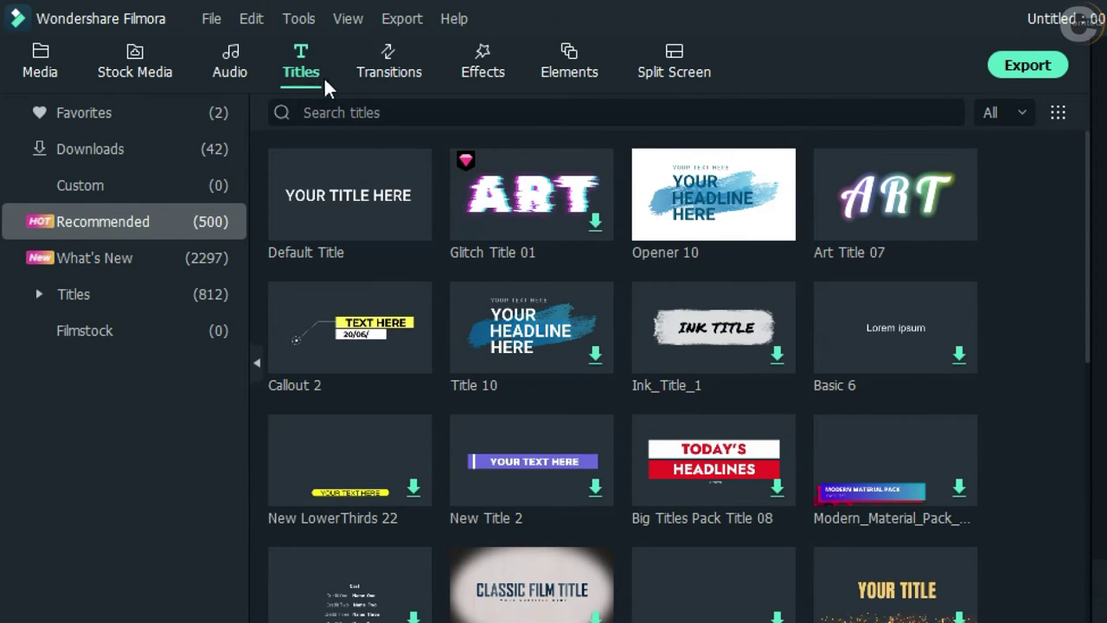
{"action": "mouse_move", "coordinate": [326, 257]}
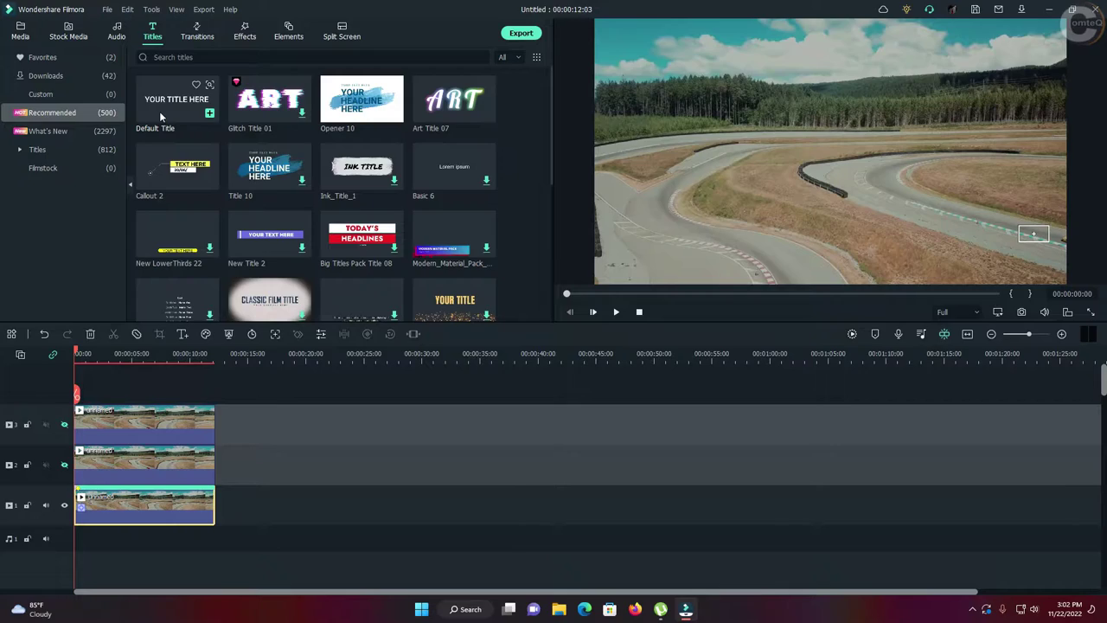
{"action": "left_click_drag", "start_coordinate": [170, 102], "coordinate": [114, 407]}
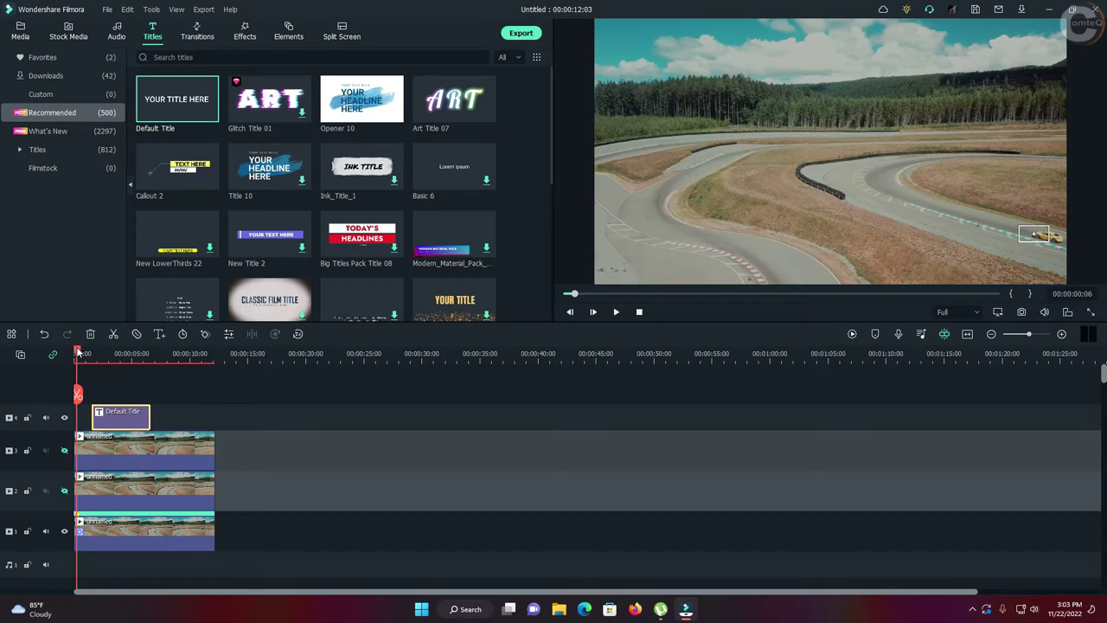
{"action": "left_click_drag", "start_coordinate": [75, 352], "coordinate": [79, 350]}
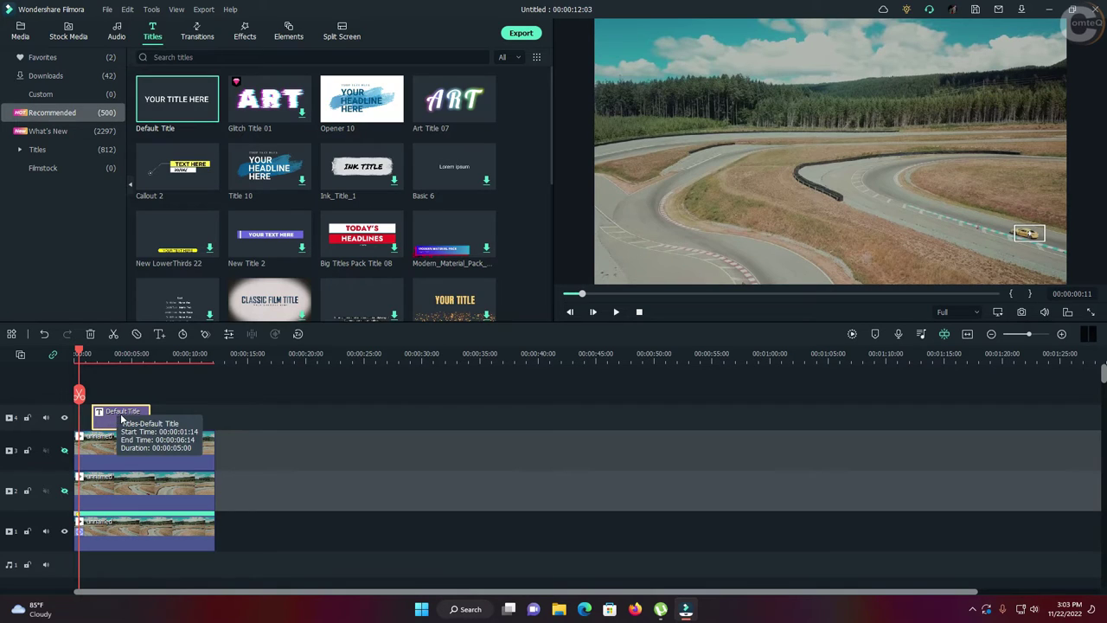
{"action": "left_click_drag", "start_coordinate": [109, 419], "coordinate": [94, 421]}
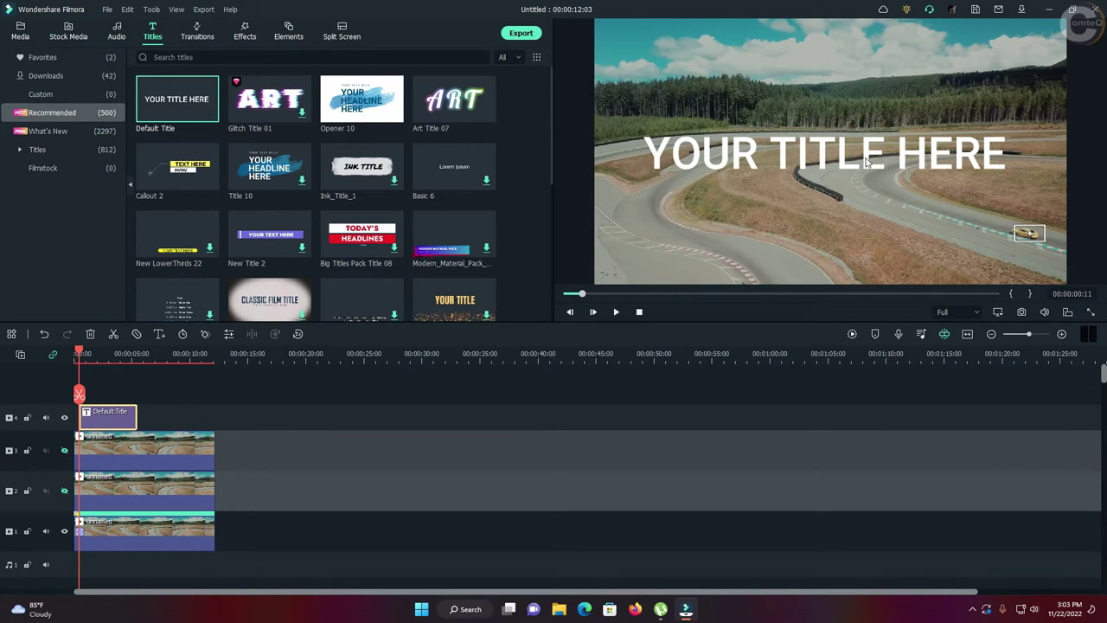
Step: Replace the placeholder text of the default title with the name for the yellow car
{"action": "double_click", "coordinate": [115, 417]}
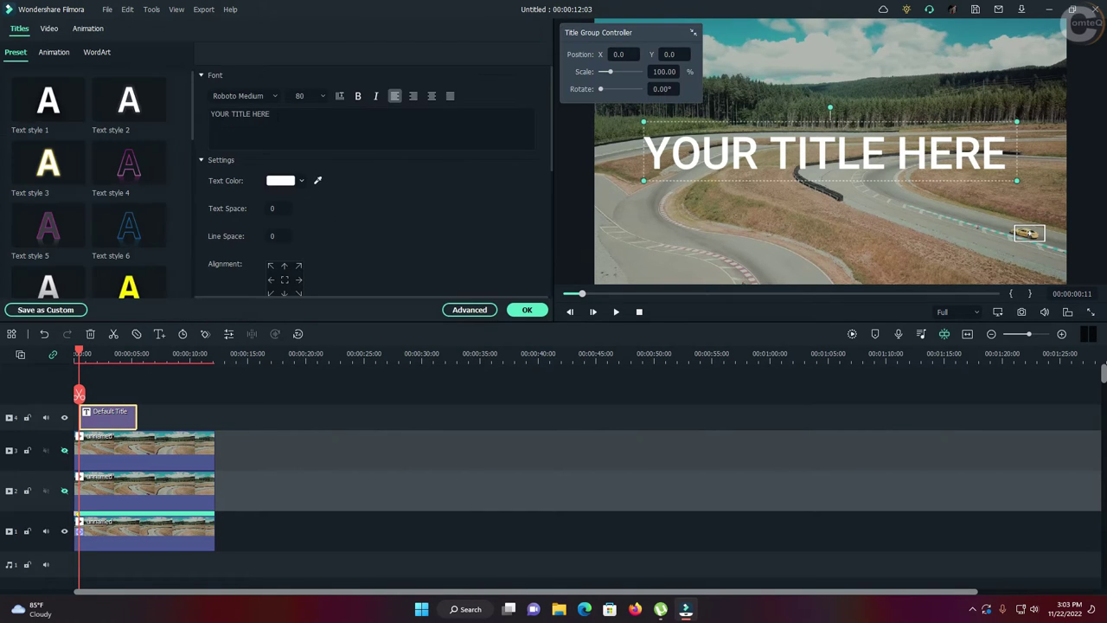
{"action": "left_click", "coordinate": [278, 115]}
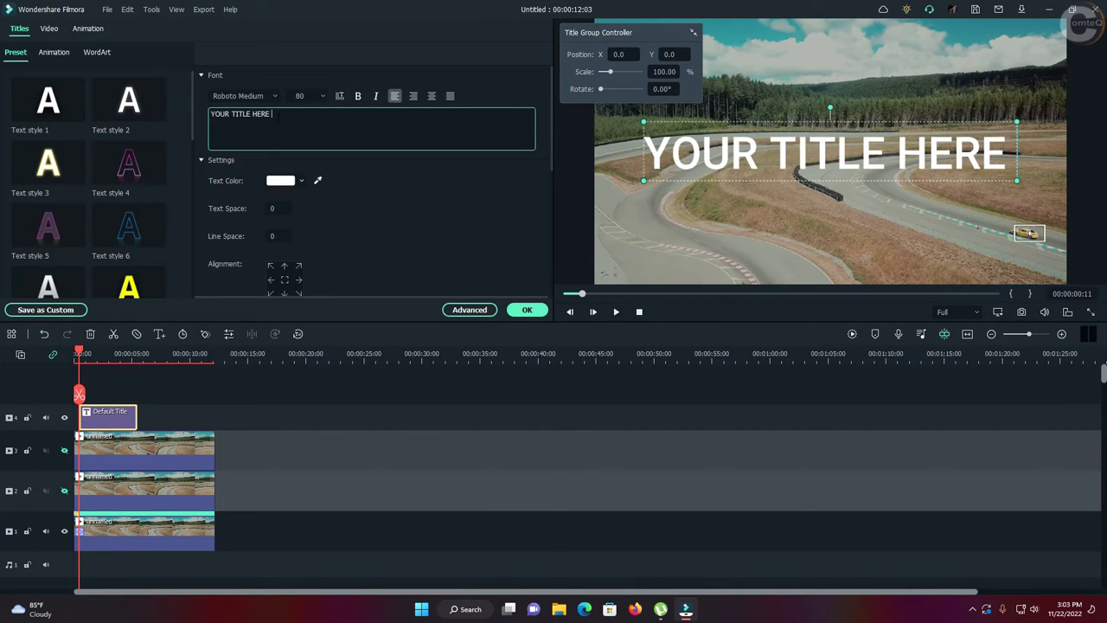
{"action": "key", "text": "BackSpace"}
{"action": "key", "text": "BackSpace"}
{"action": "key", "text": "BackSpace"}
{"action": "key", "text": "BackSpace"}
{"action": "key", "text": "BackSpace"}
{"action": "key", "text": "BackSpace"}
{"action": "key", "text": "BackSpace"}
{"action": "key", "text": "BackSpace"}
{"action": "key", "text": "BackSpace"}
{"action": "key", "text": "BackSpace"}
{"action": "key", "text": "BackSpace"}
{"action": "key", "text": "BackSpace"}
{"action": "key", "text": "BackSpace"}
{"action": "key", "text": "BackSpace"}
{"action": "key", "text": "BackSpace"}
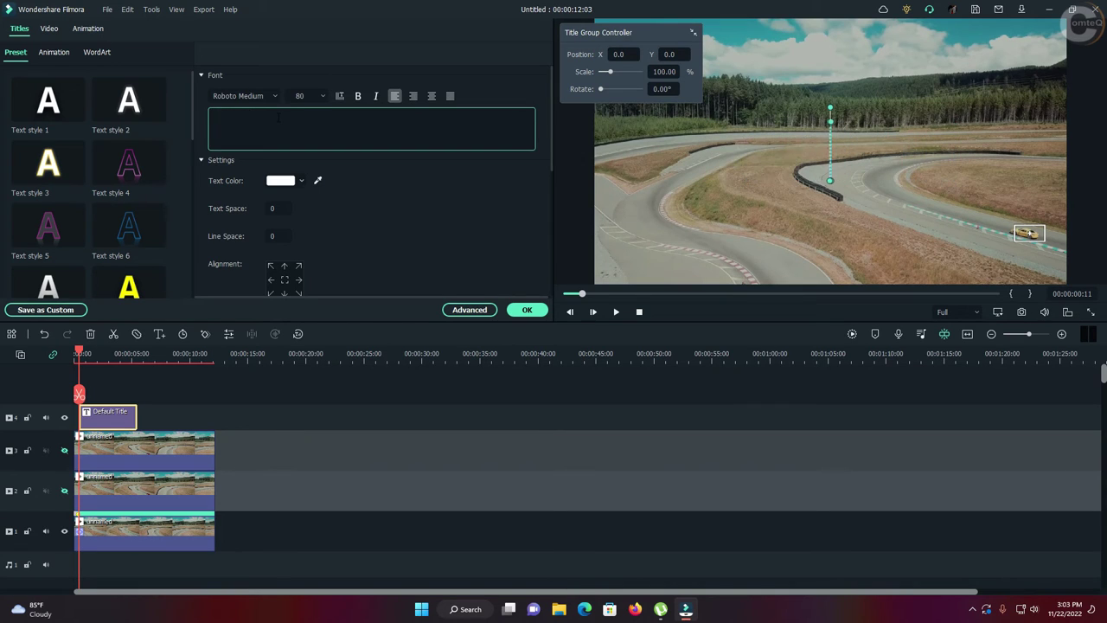
{"action": "type", "text": "W"}
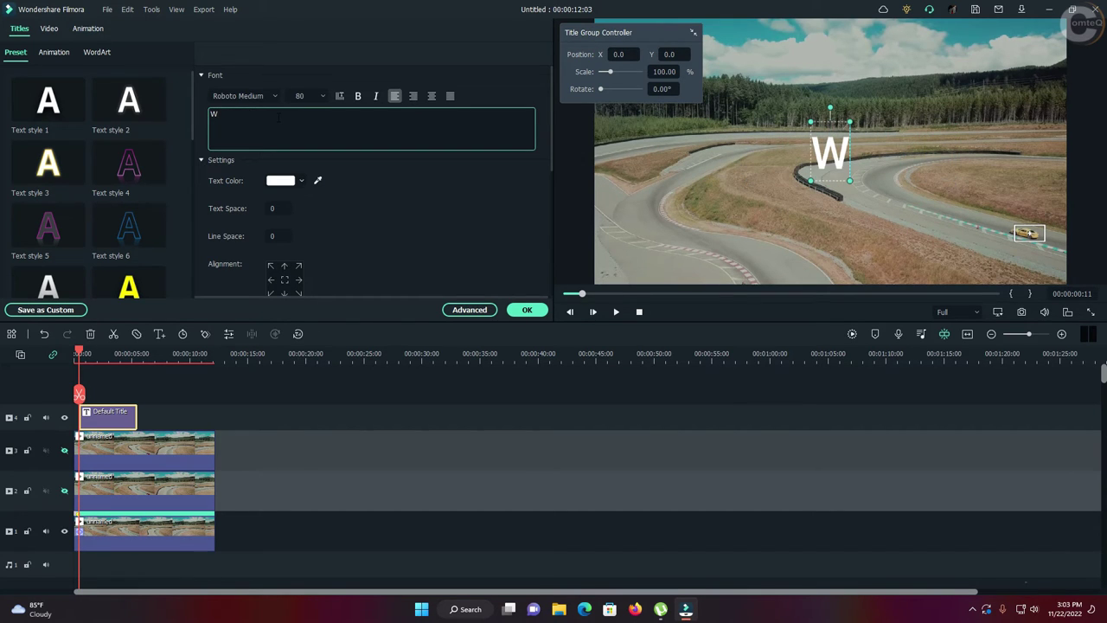
{"action": "type", "text": "ill"}
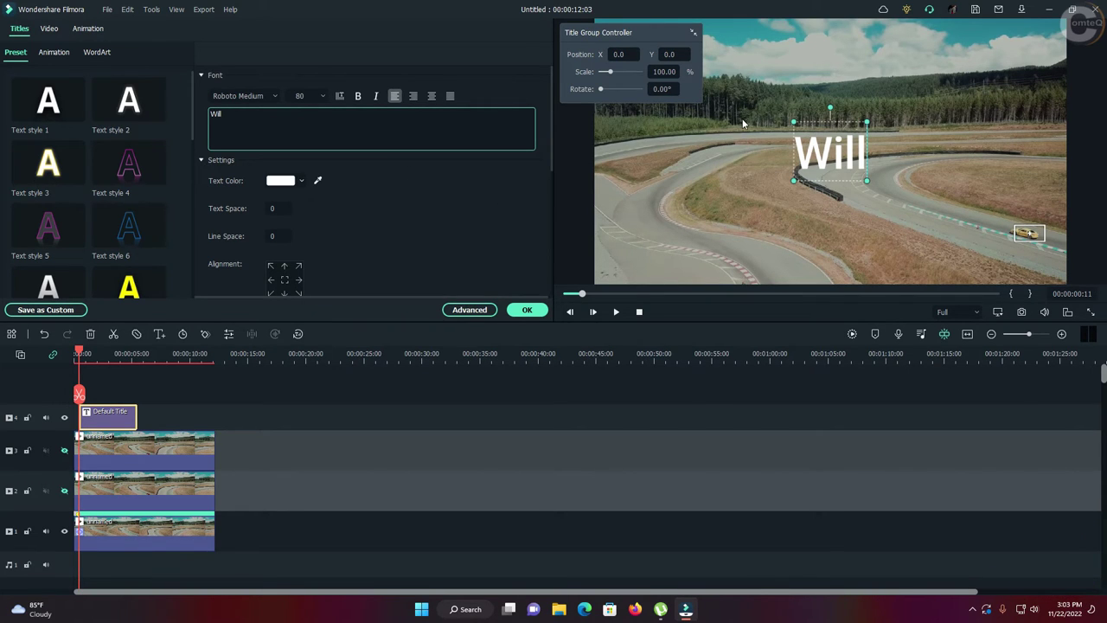
Step: Shrink the name title to a scale of about 46% and reduce its font size to 59
{"action": "left_click_drag", "start_coordinate": [614, 75], "coordinate": [606, 78]}
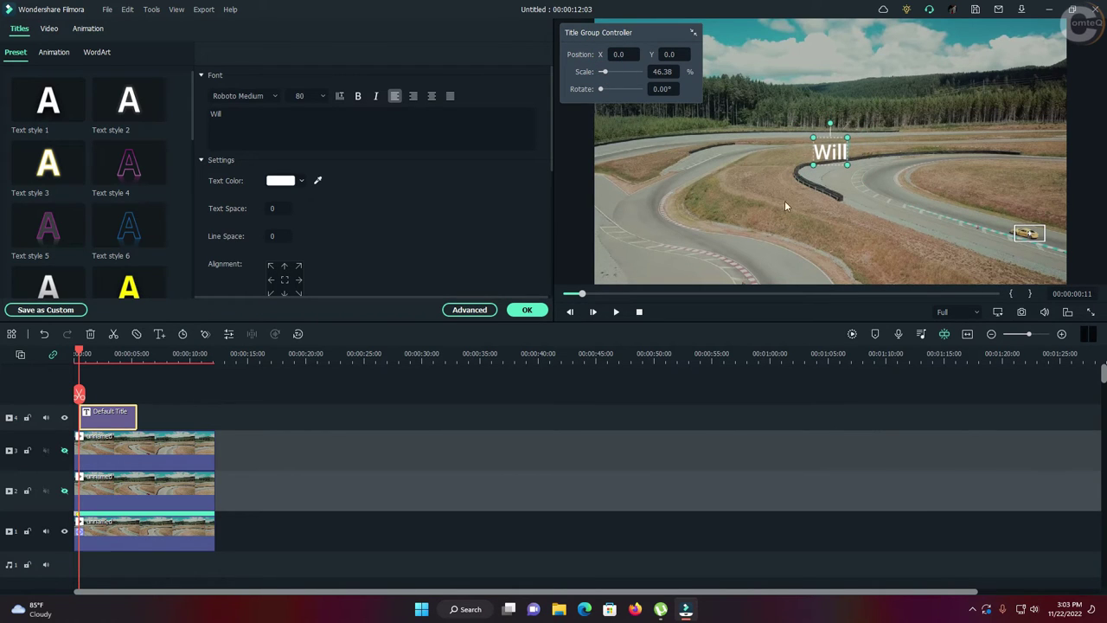
{"action": "left_click", "coordinate": [728, 73]}
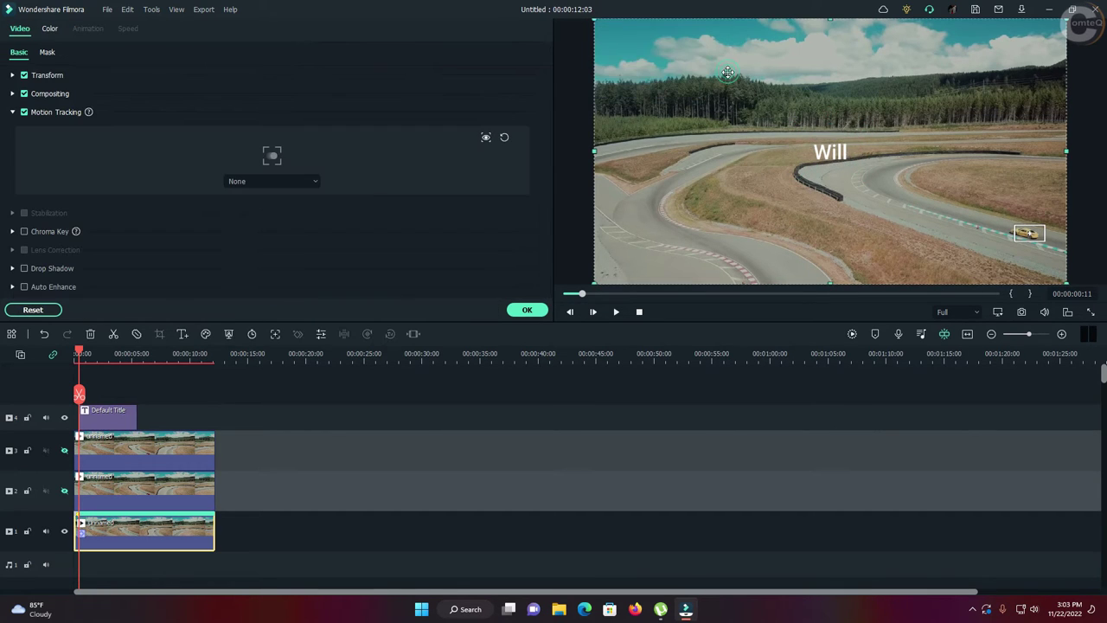
{"action": "left_click", "coordinate": [829, 156]}
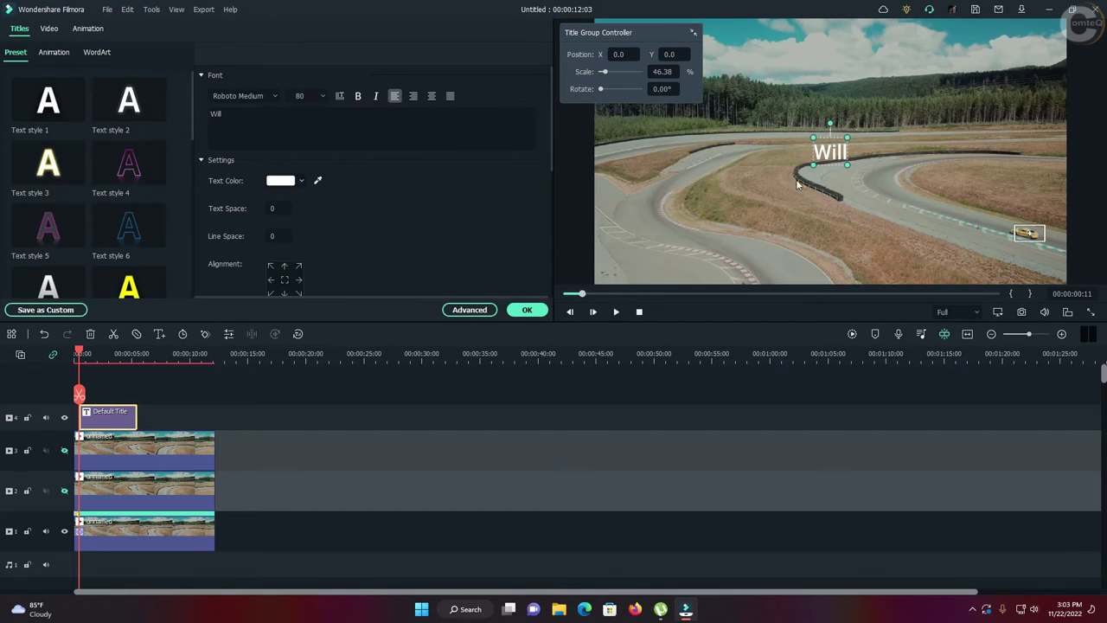
{"action": "left_click_drag", "start_coordinate": [813, 136], "coordinate": [819, 144]}
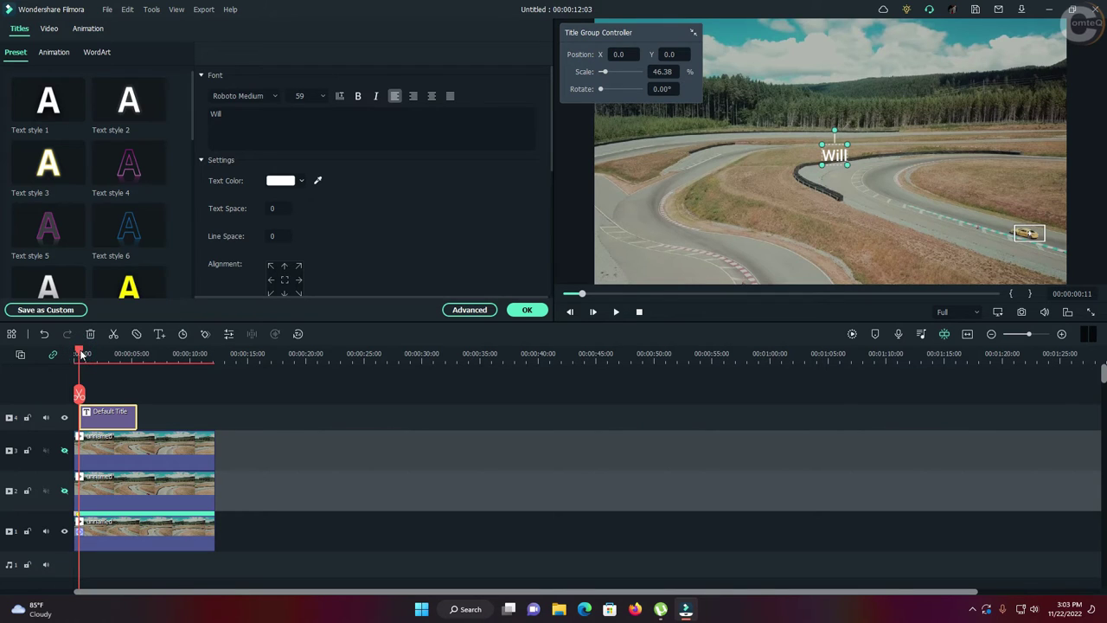
Step: Extend the title's end to 00:00:08:07 and attach Default Title to the motion tracking of the track 1 clip
{"action": "left_click_drag", "start_coordinate": [81, 354], "coordinate": [172, 362]}
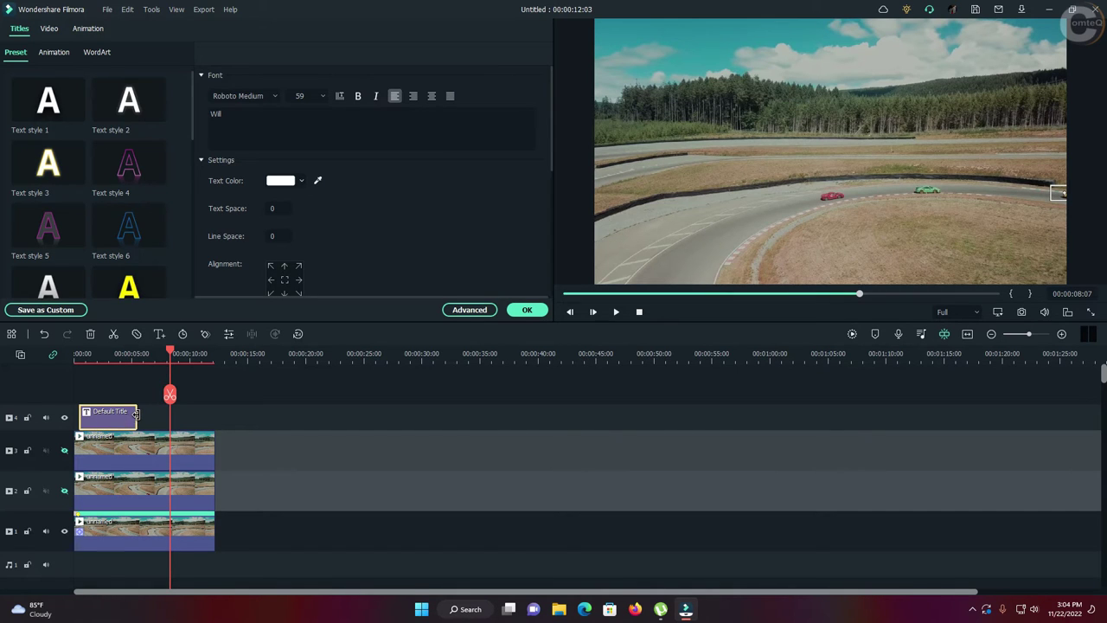
{"action": "left_click_drag", "start_coordinate": [132, 414], "coordinate": [168, 418]}
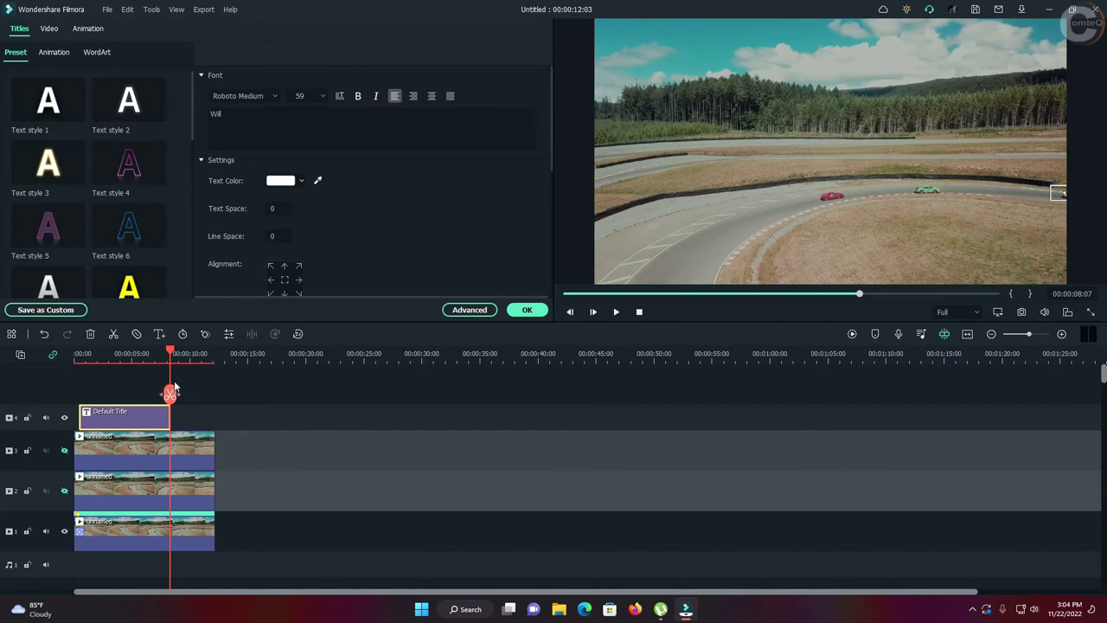
{"action": "left_click", "coordinate": [120, 531]}
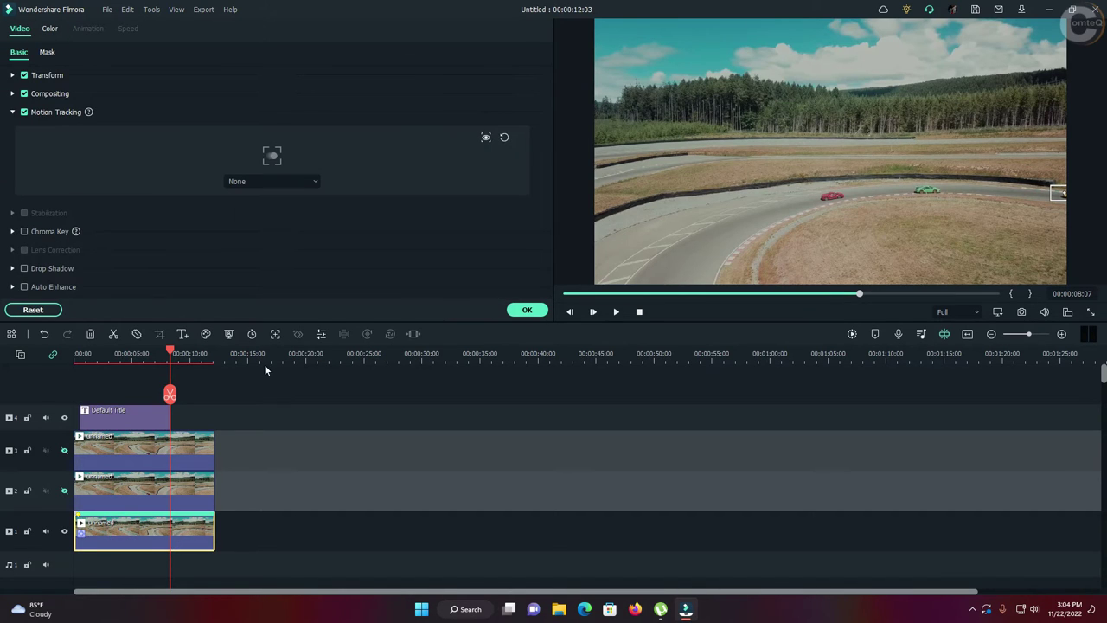
{"action": "left_click", "coordinate": [313, 179]}
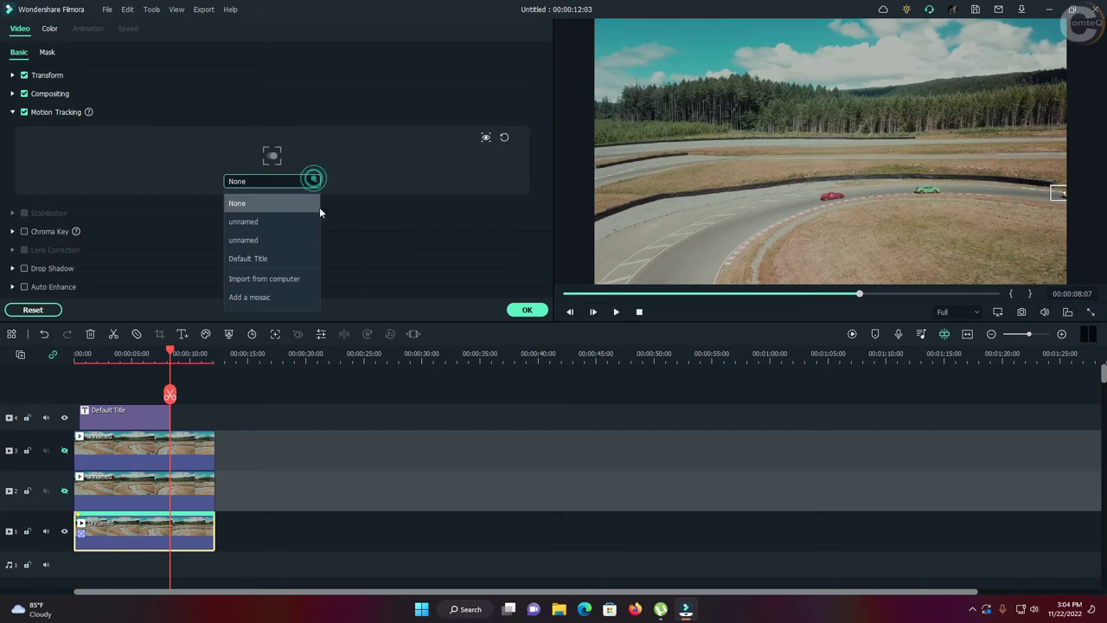
{"action": "left_click", "coordinate": [270, 261]}
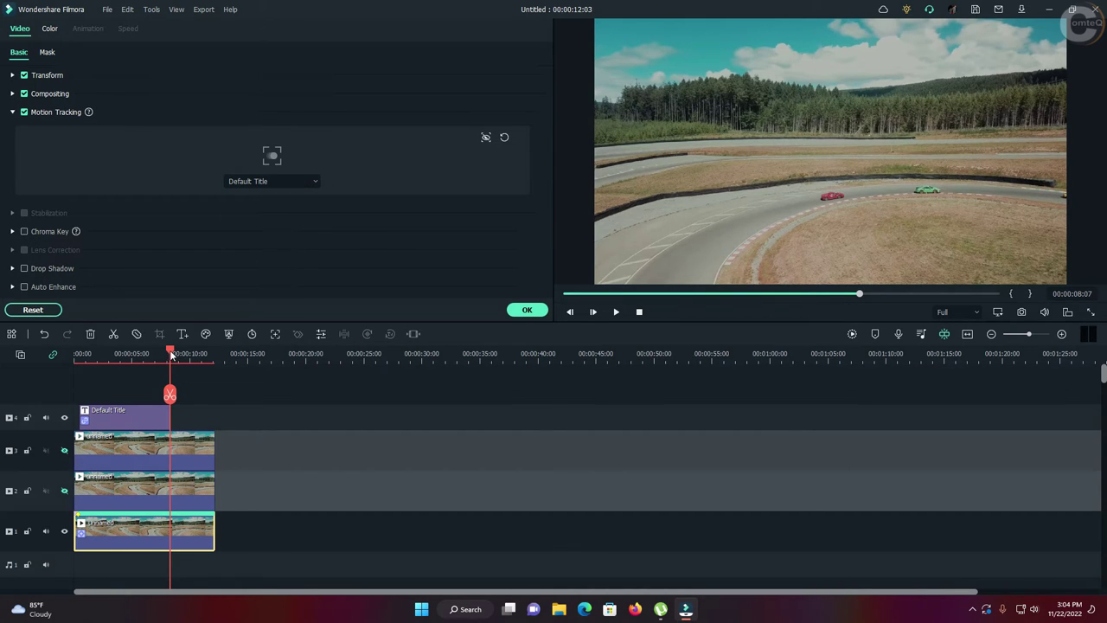
Step: Reduce the tracked title to font size 43, place it just above the yellow car, and play the result from the start
{"action": "left_click_drag", "start_coordinate": [172, 355], "coordinate": [154, 354]}
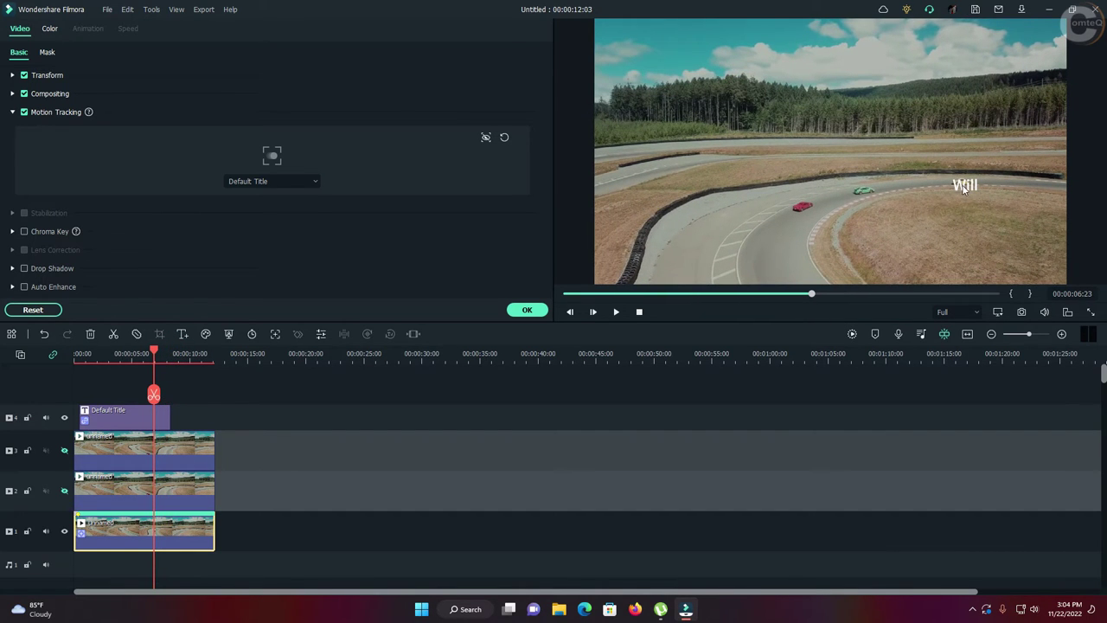
{"action": "left_click_drag", "start_coordinate": [963, 189], "coordinate": [956, 150]}
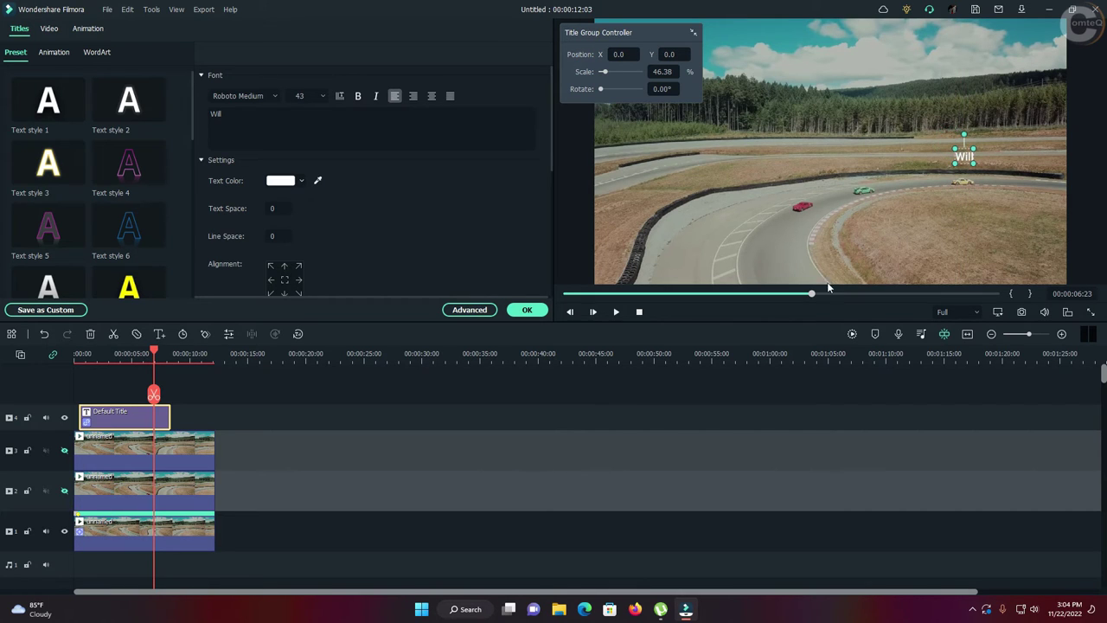
{"action": "left_click", "coordinate": [525, 310]}
{"action": "key", "text": "Home"}
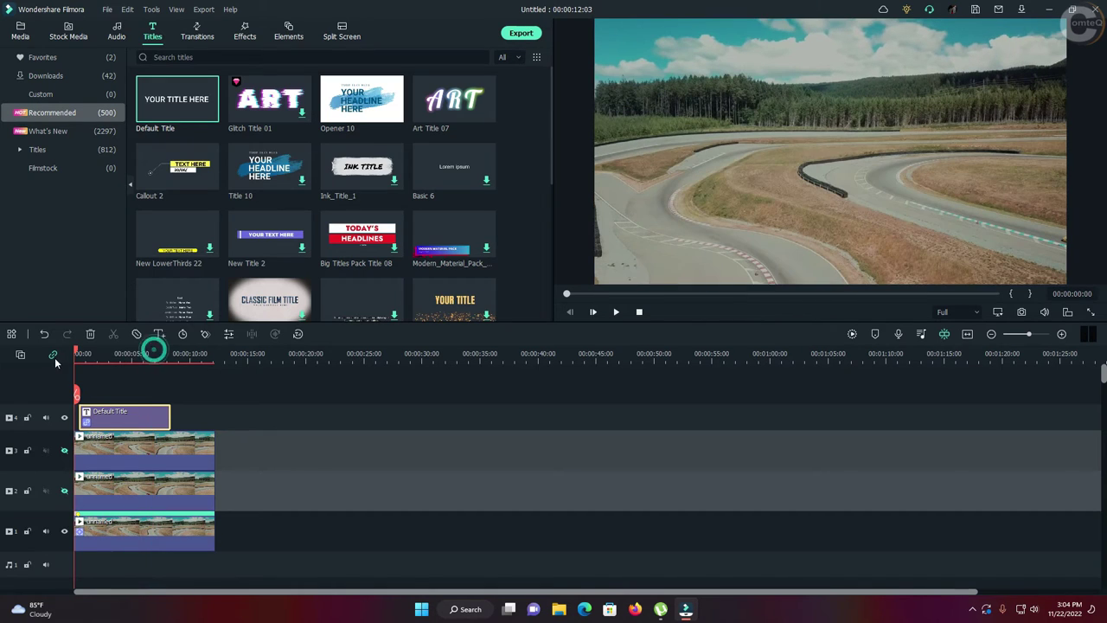
{"action": "left_click", "coordinate": [614, 312]}
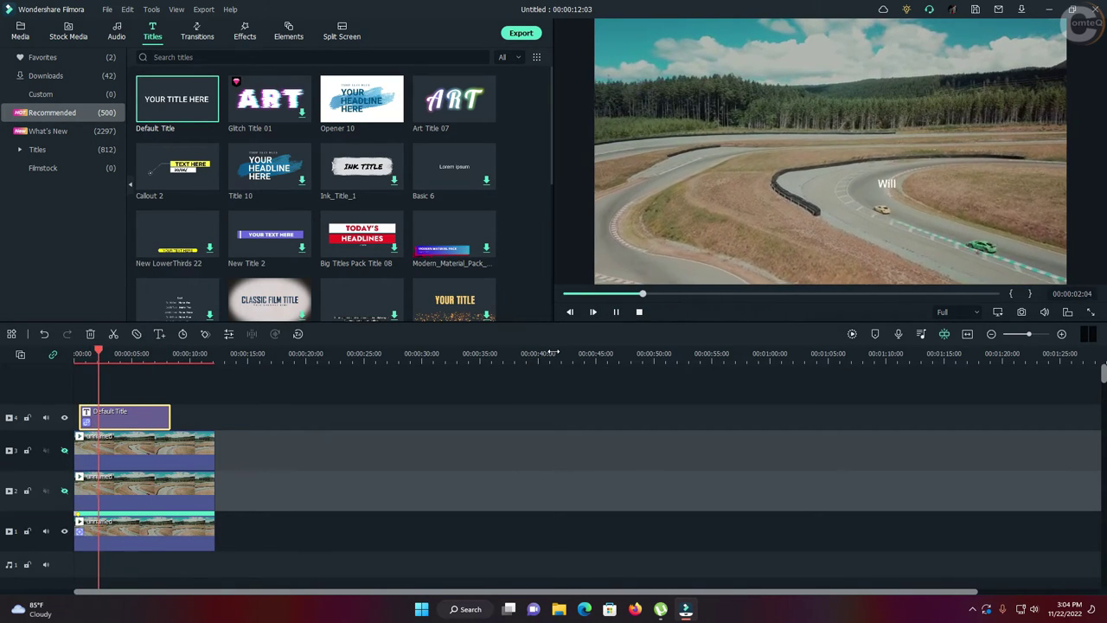
Step: Pause the playback and make video track 2 visible on the timeline
{"action": "left_click", "coordinate": [615, 311]}
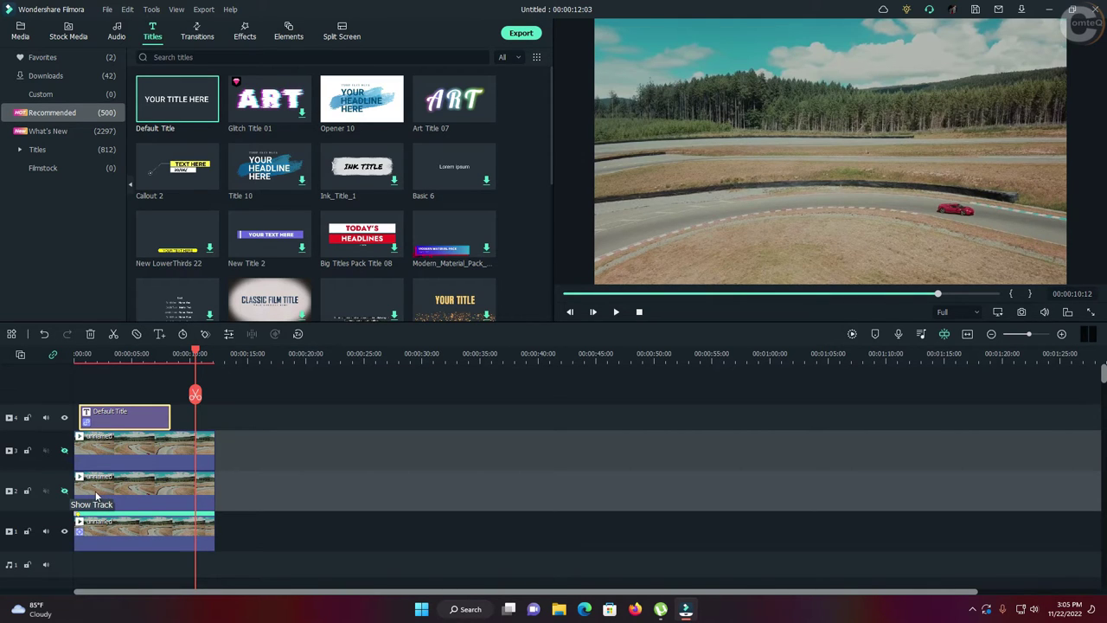
{"action": "left_click_drag", "start_coordinate": [197, 355], "coordinate": [155, 355]}
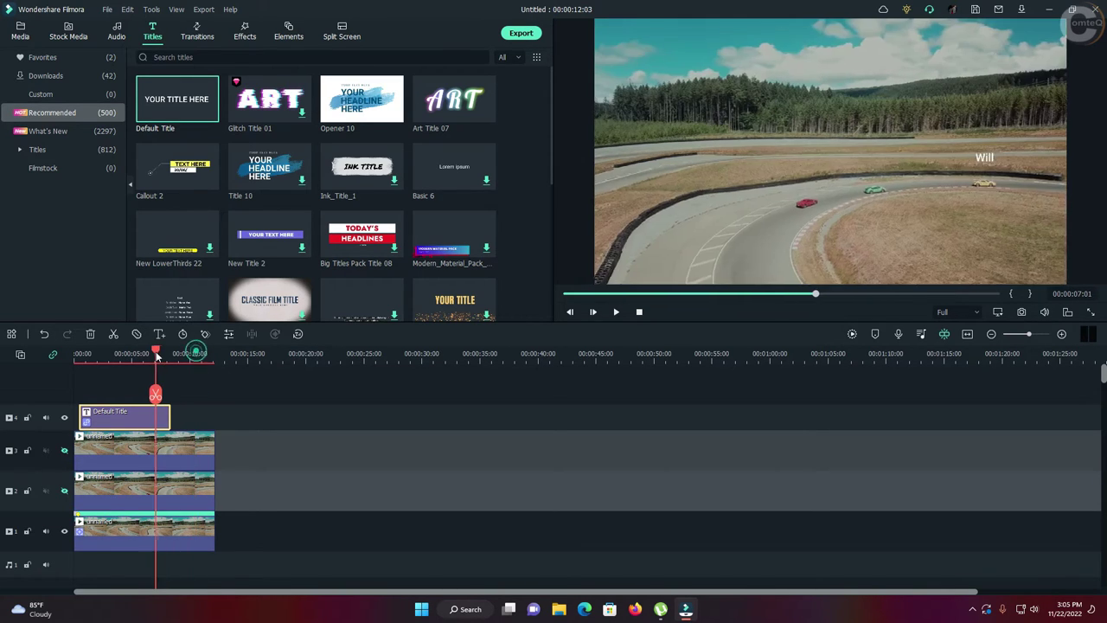
{"action": "left_click", "coordinate": [64, 493]}
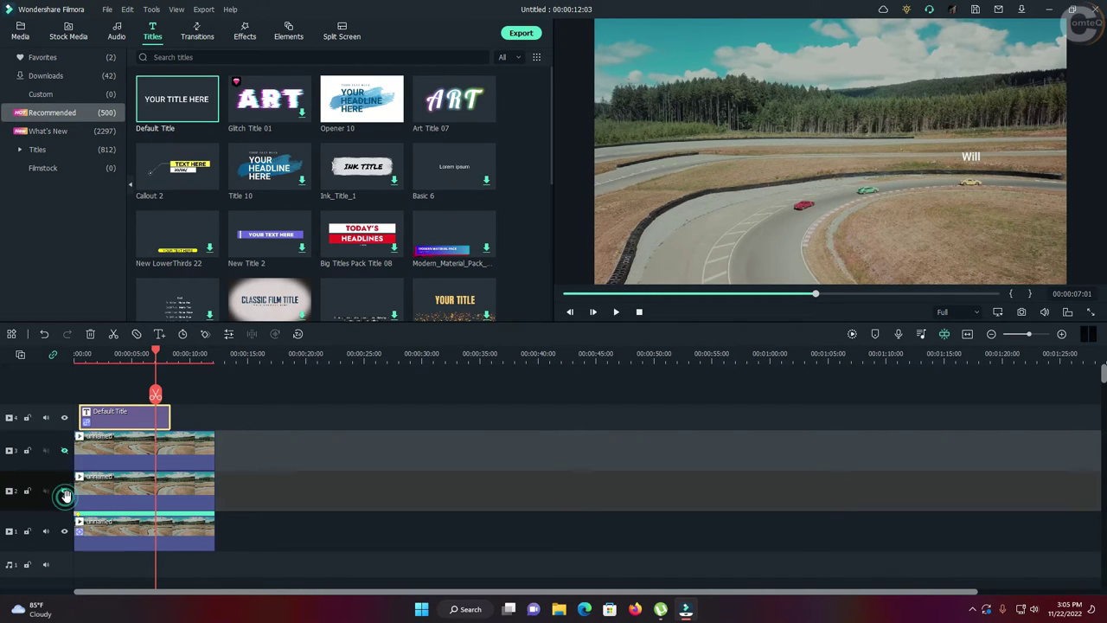
{"action": "left_click", "coordinate": [64, 493]}
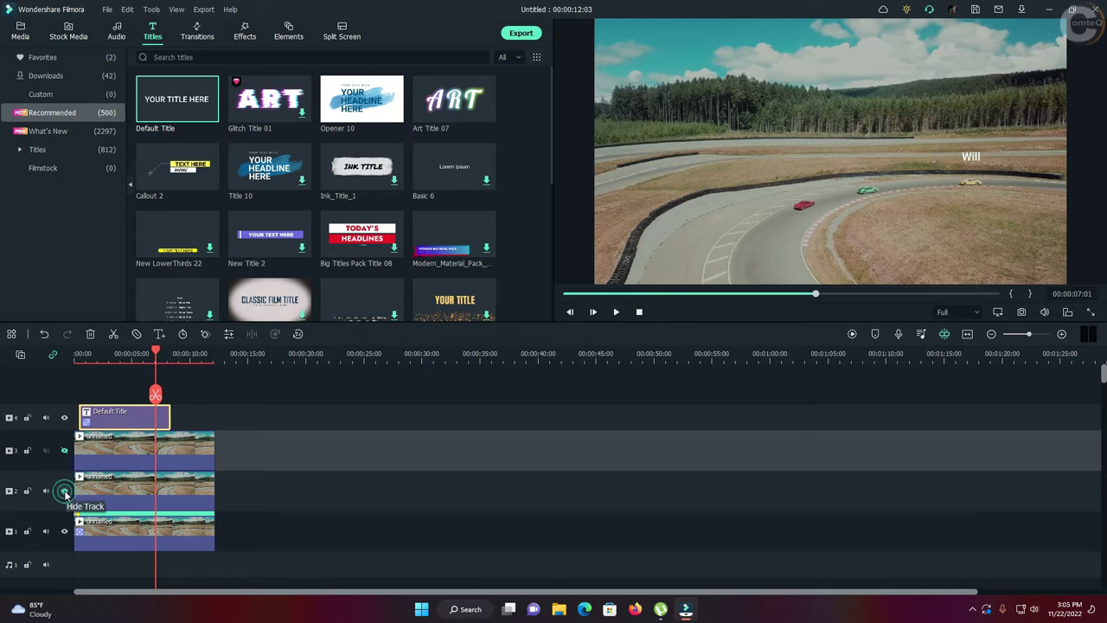
Step: Turn on motion tracking for the track 2 clip and go to 00:00:01:18, where the green car is in view
{"action": "left_click_drag", "start_coordinate": [156, 354], "coordinate": [75, 355]}
{"action": "left_click", "coordinate": [120, 498]}
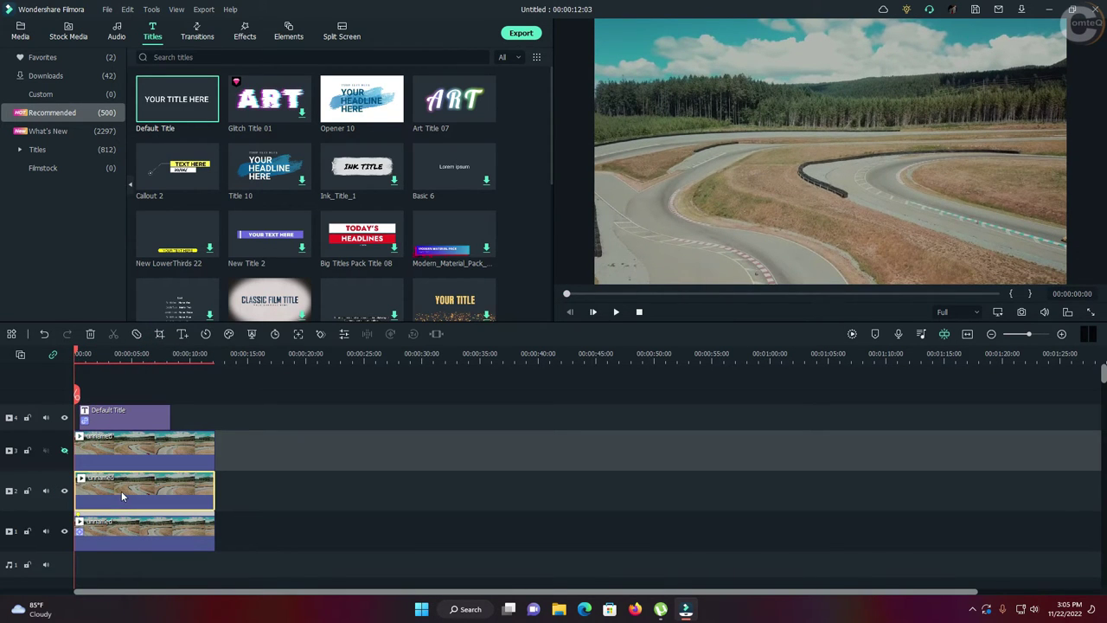
{"action": "left_click", "coordinate": [299, 336]}
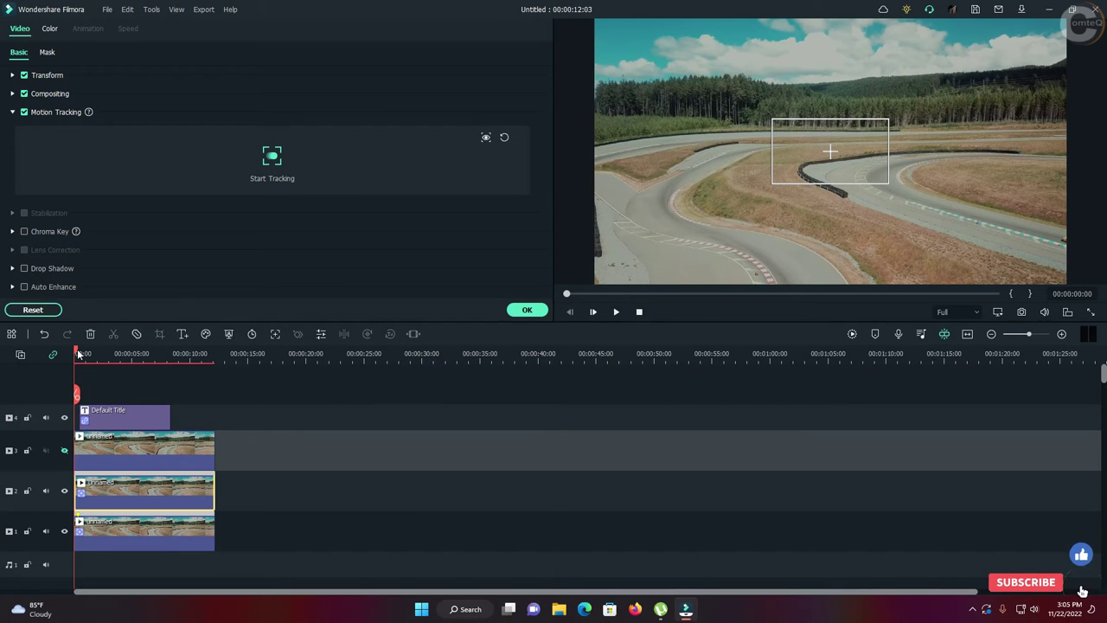
{"action": "left_click_drag", "start_coordinate": [76, 353], "coordinate": [96, 355]}
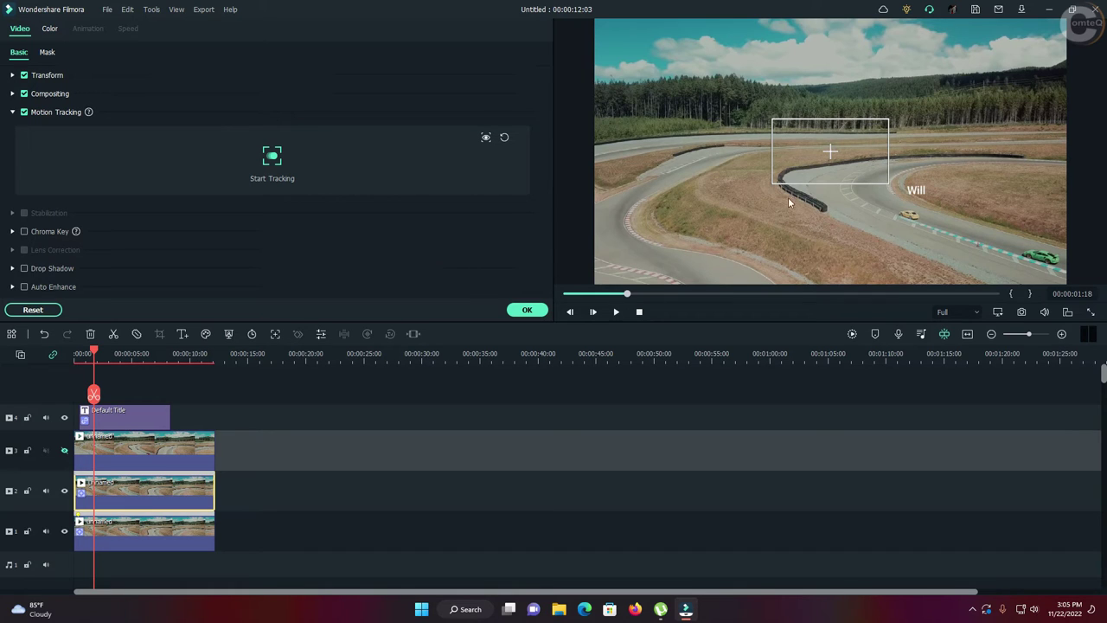
Step: Fit the tracking box around the green car, run the motion tracking on the track 2 clip and confirm it
{"action": "left_click_drag", "start_coordinate": [796, 136], "coordinate": [1023, 241]}
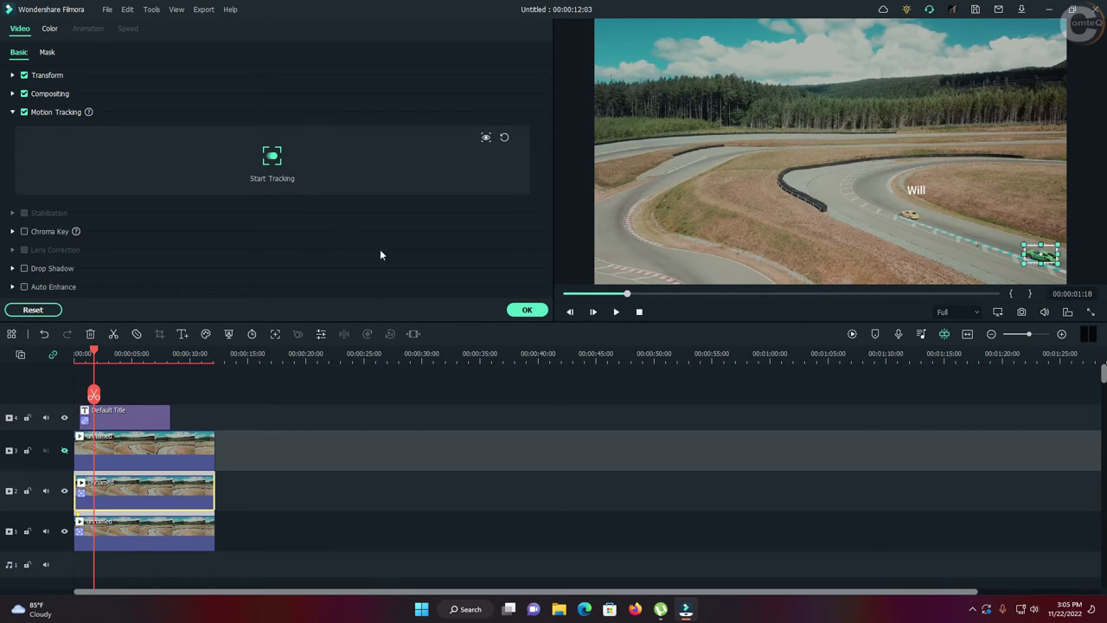
{"action": "left_click", "coordinate": [273, 160]}
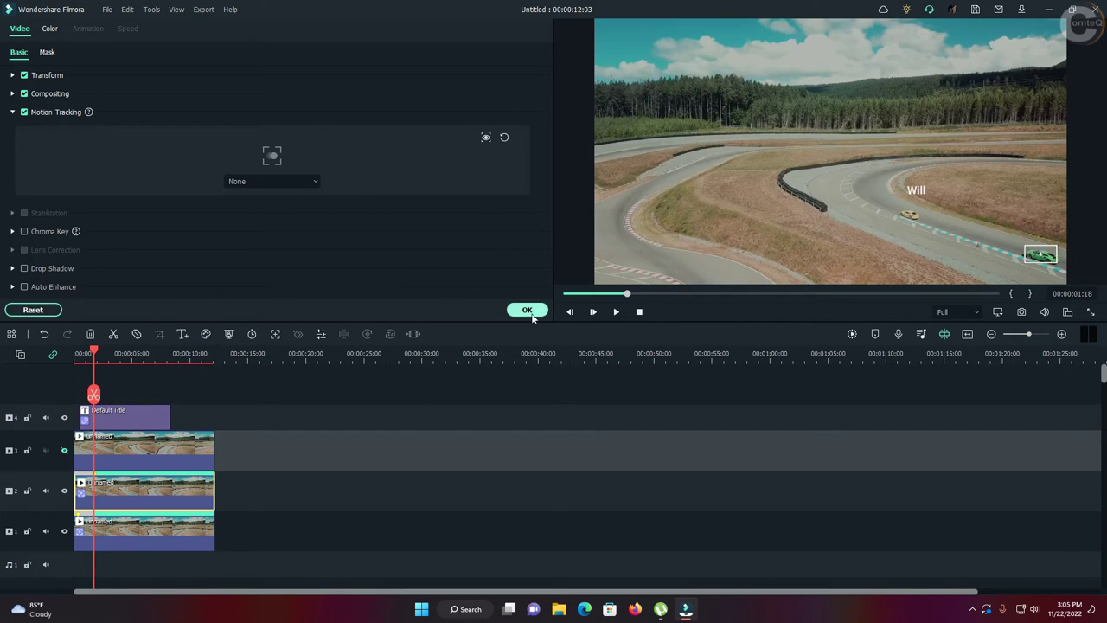
{"action": "left_click", "coordinate": [527, 310]}
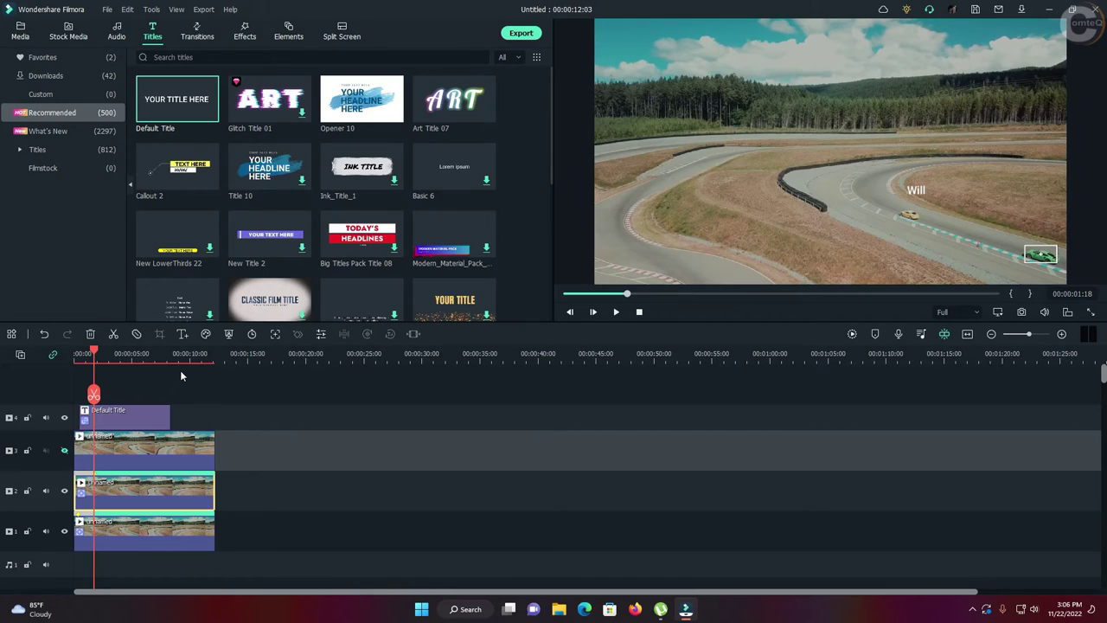
Step: Add a Default Title on a new track at 00:00:01:18 and replace its placeholder text with the name for the green car
{"action": "mouse_move", "coordinate": [147, 76]}
{"action": "left_click_drag", "start_coordinate": [169, 98], "coordinate": [96, 391]}
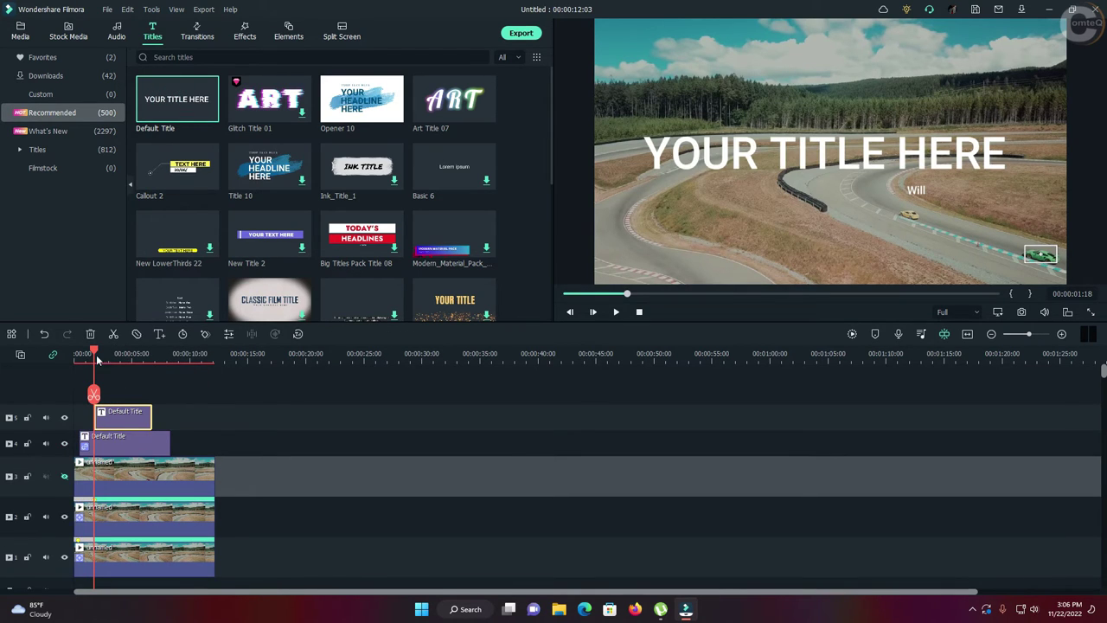
{"action": "double_click", "coordinate": [129, 423]}
{"action": "left_click", "coordinate": [291, 128]}
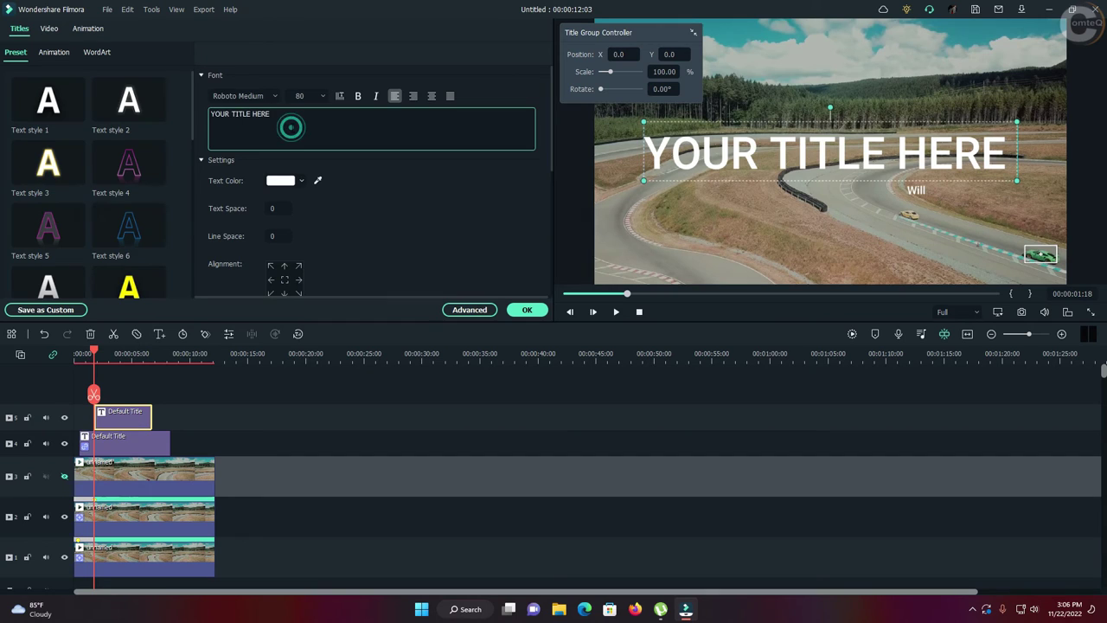
{"action": "key", "text": "BackSpace"}
{"action": "key", "text": "BackSpace"}
{"action": "key", "text": "BackSpace"}
{"action": "key", "text": "BackSpace"}
{"action": "key", "text": "BackSpace"}
{"action": "key", "text": "BackSpace"}
{"action": "key", "text": "BackSpace"}
{"action": "key", "text": "BackSpace"}
{"action": "key", "text": "BackSpace"}
{"action": "key", "text": "BackSpace"}
{"action": "key", "text": "BackSpace"}
{"action": "key", "text": "BackSpace"}
{"action": "key", "text": "BackSpace"}
{"action": "key", "text": "BackSpace"}
{"action": "key", "text": "BackSpace"}
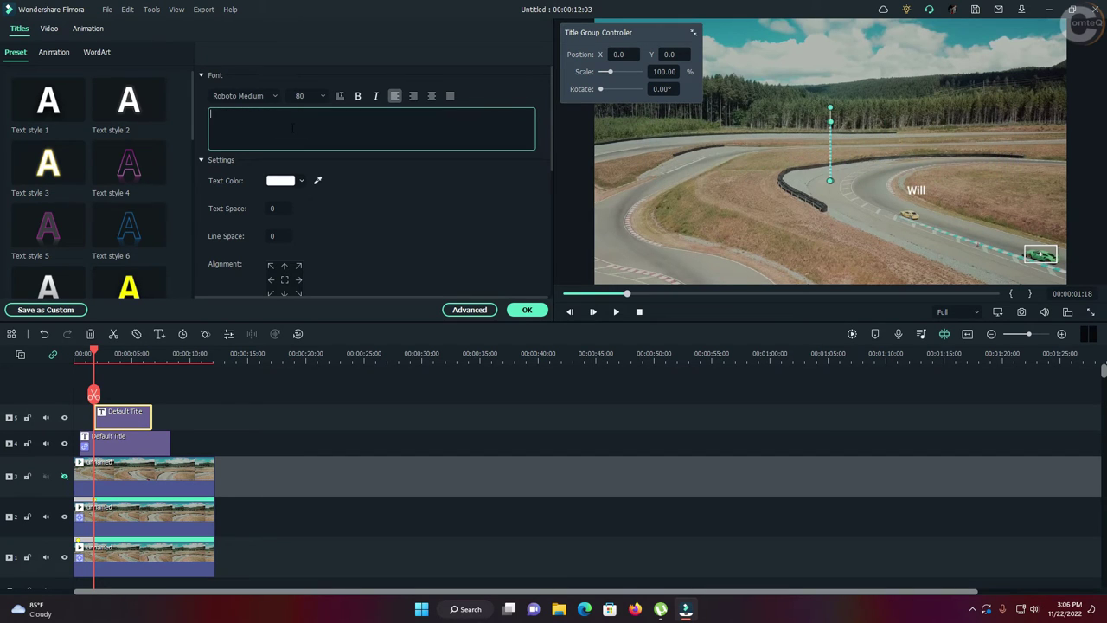
{"action": "type", "text": "Ma"}
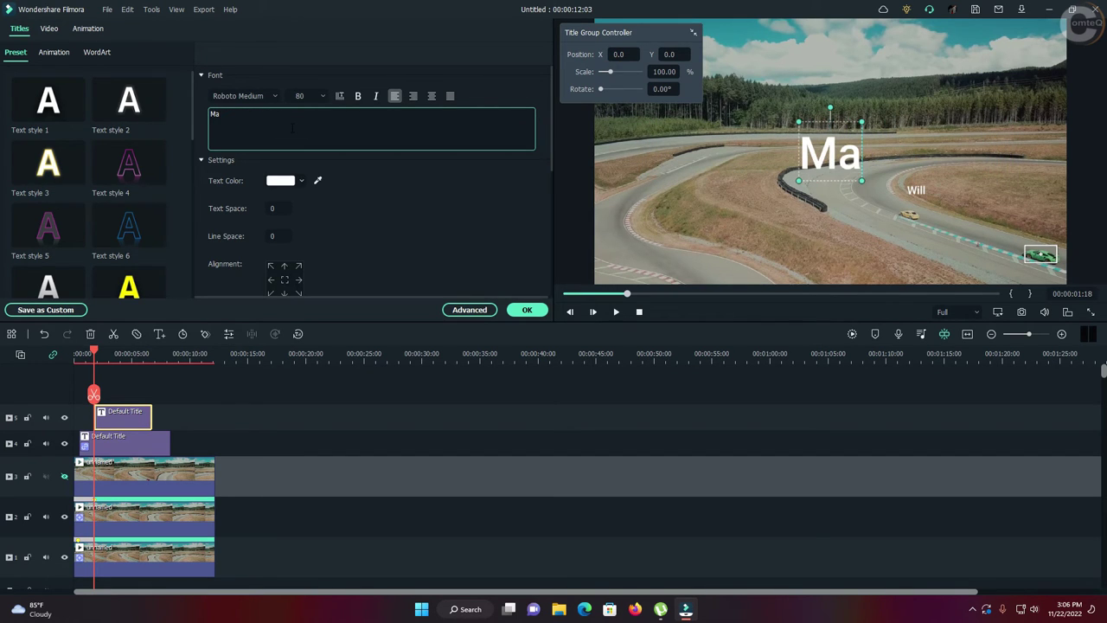
{"action": "type", "text": "k"}
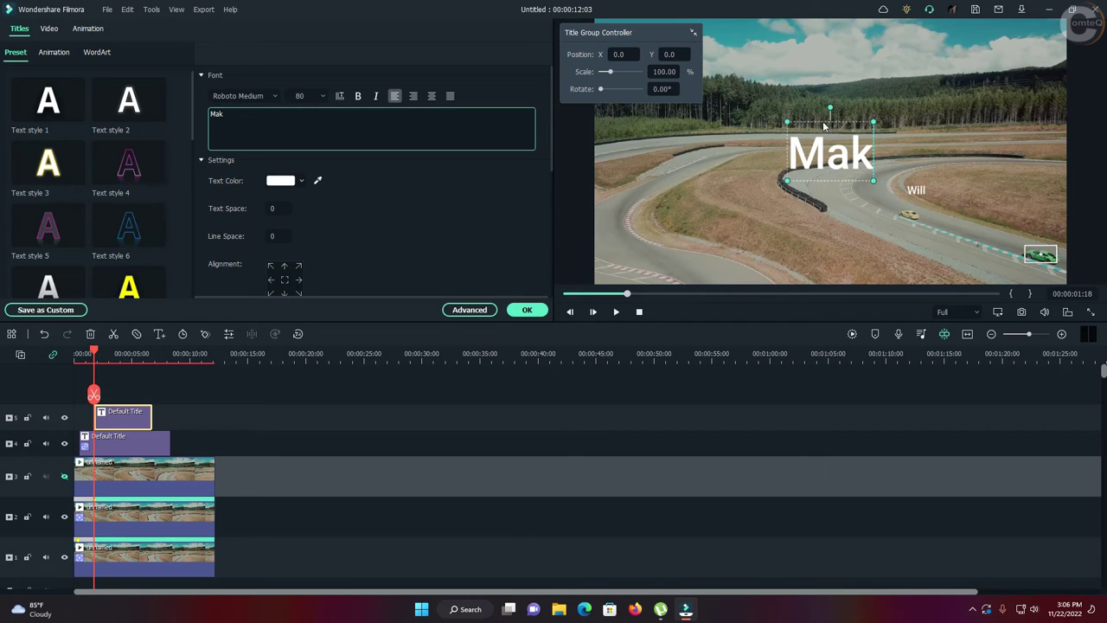
Step: Shrink the green car's name title to font size 19 and extend its end to 00:00:09:20
{"action": "left_click_drag", "start_coordinate": [786, 121], "coordinate": [854, 166]}
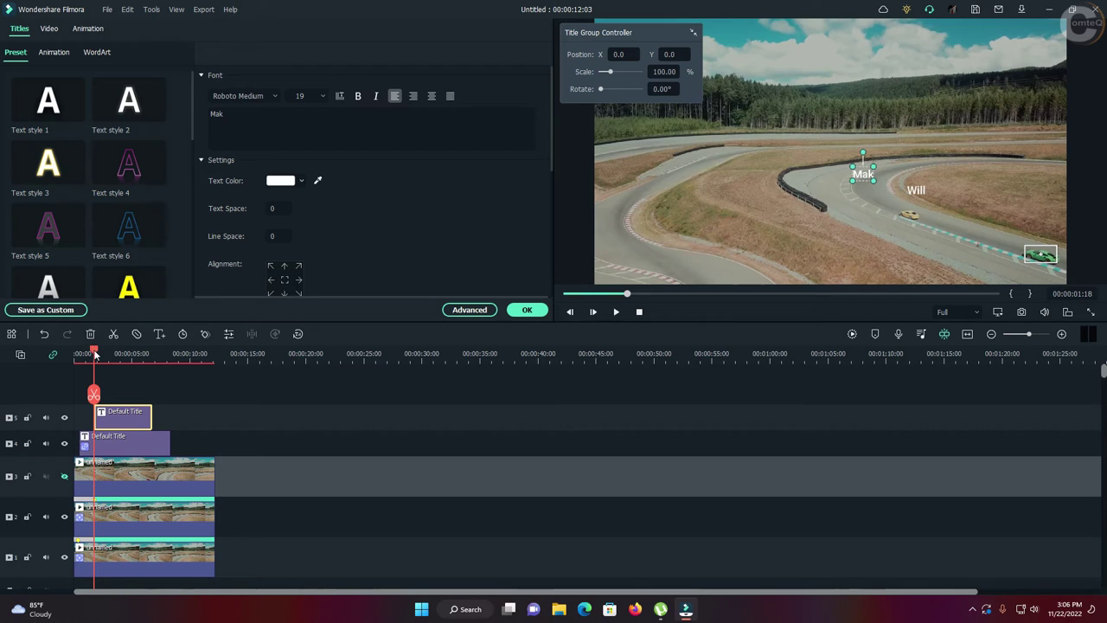
{"action": "left_click_drag", "start_coordinate": [95, 355], "coordinate": [187, 358]}
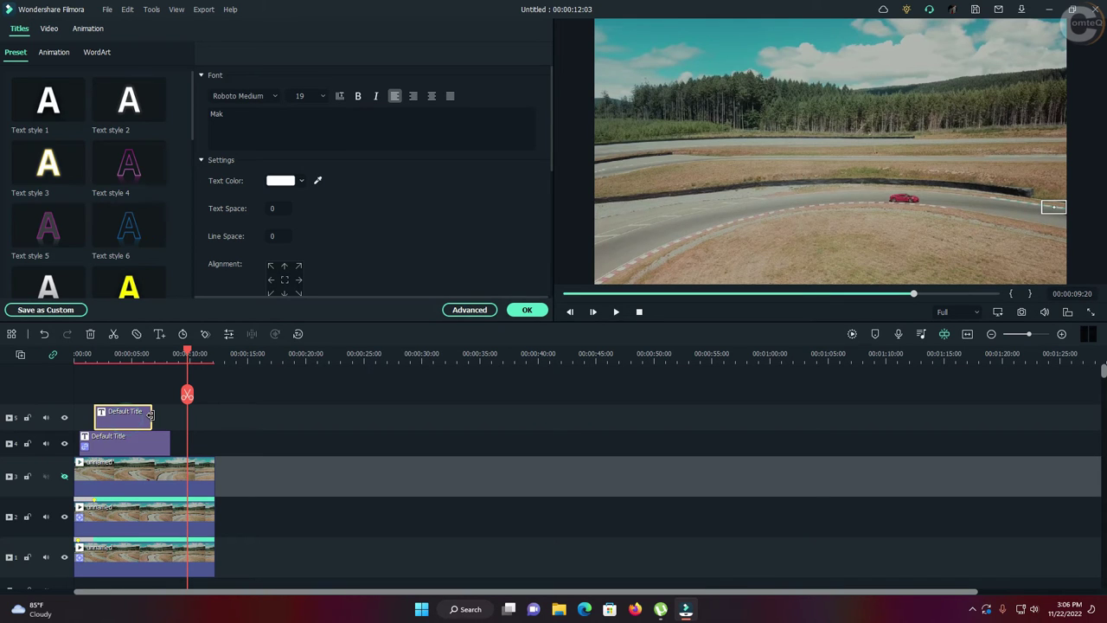
{"action": "left_click_drag", "start_coordinate": [148, 414], "coordinate": [185, 416]}
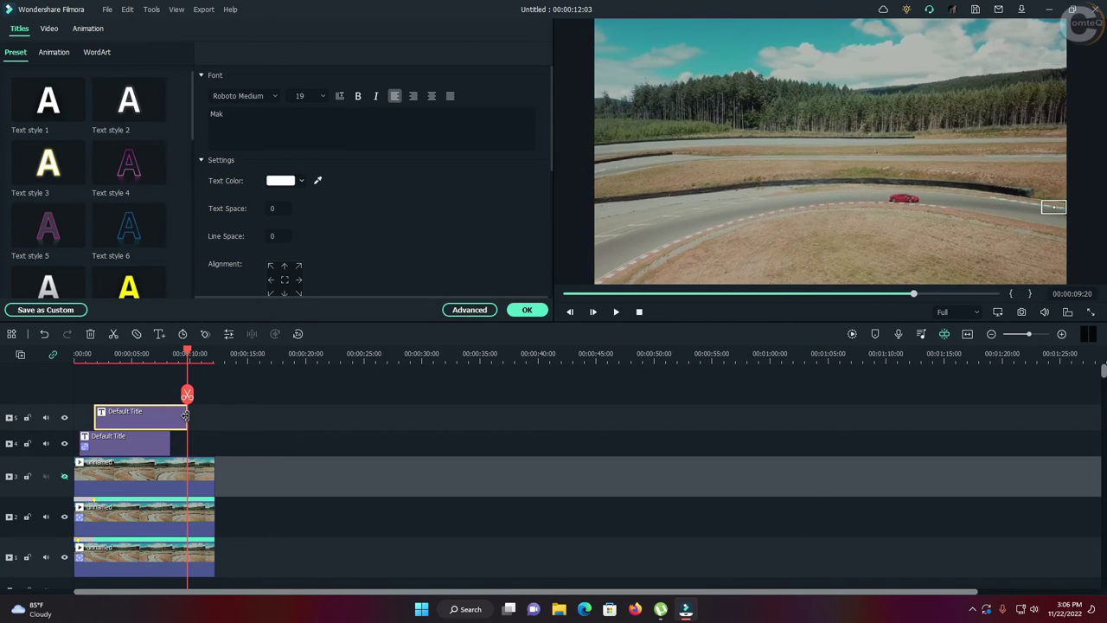
Step: Attach Default Title to the motion tracking of the track 2 clip
{"action": "double_click", "coordinate": [136, 516]}
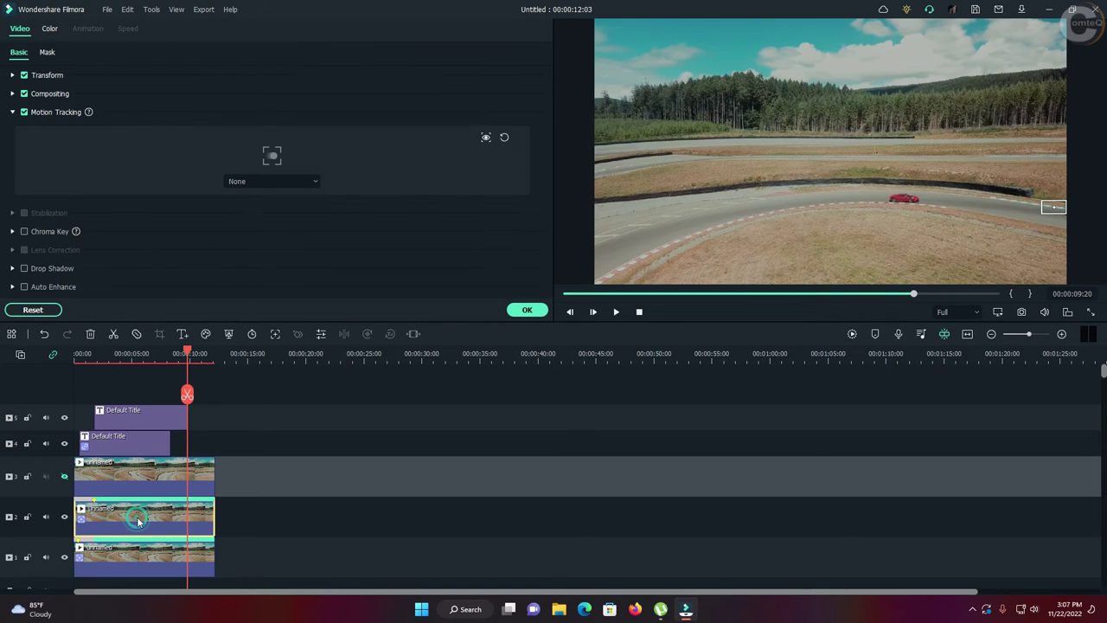
{"action": "left_click", "coordinate": [315, 181]}
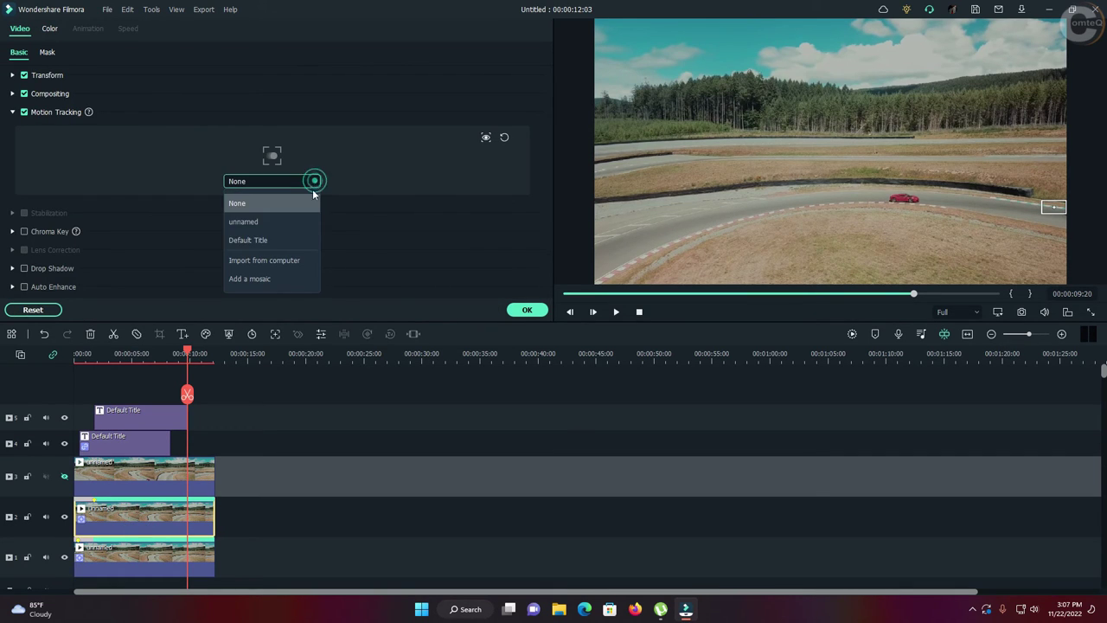
{"action": "left_click", "coordinate": [286, 241]}
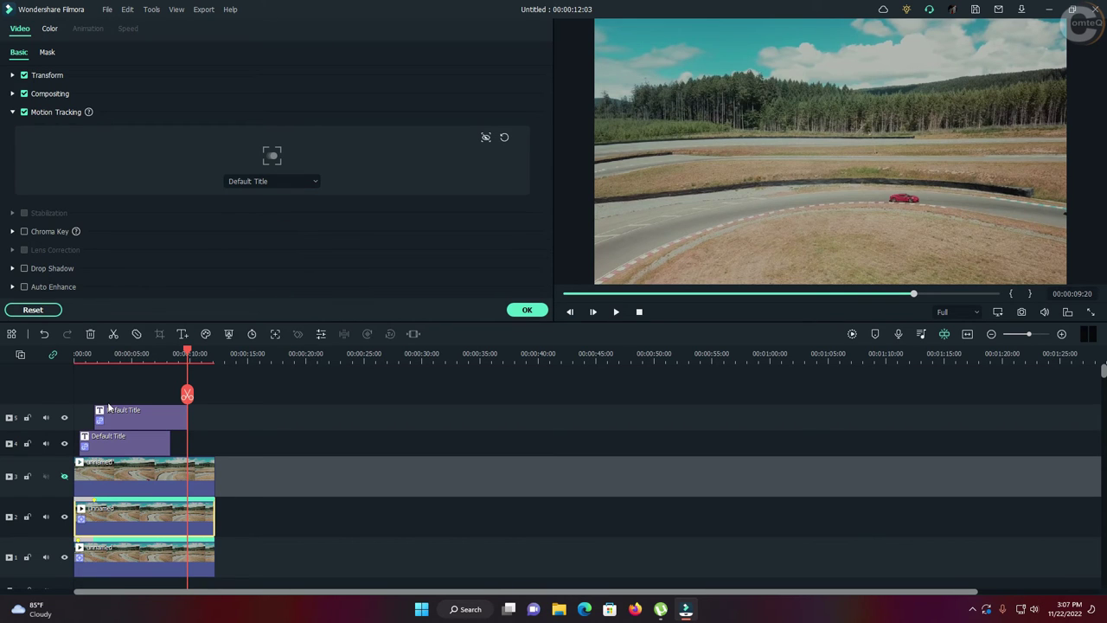
Step: At 00:00:08:14, place the tracked name title just above the green car and confirm the title edit
{"action": "left_click_drag", "start_coordinate": [190, 354], "coordinate": [173, 354]}
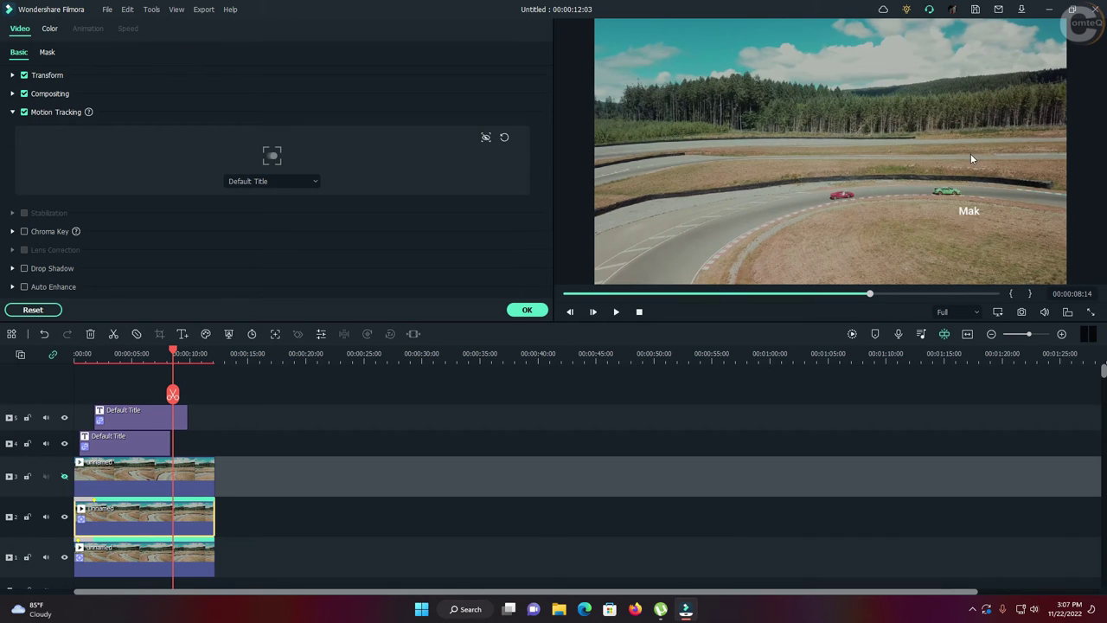
{"action": "left_click", "coordinate": [967, 209]}
{"action": "left_click_drag", "start_coordinate": [968, 209], "coordinate": [944, 165]}
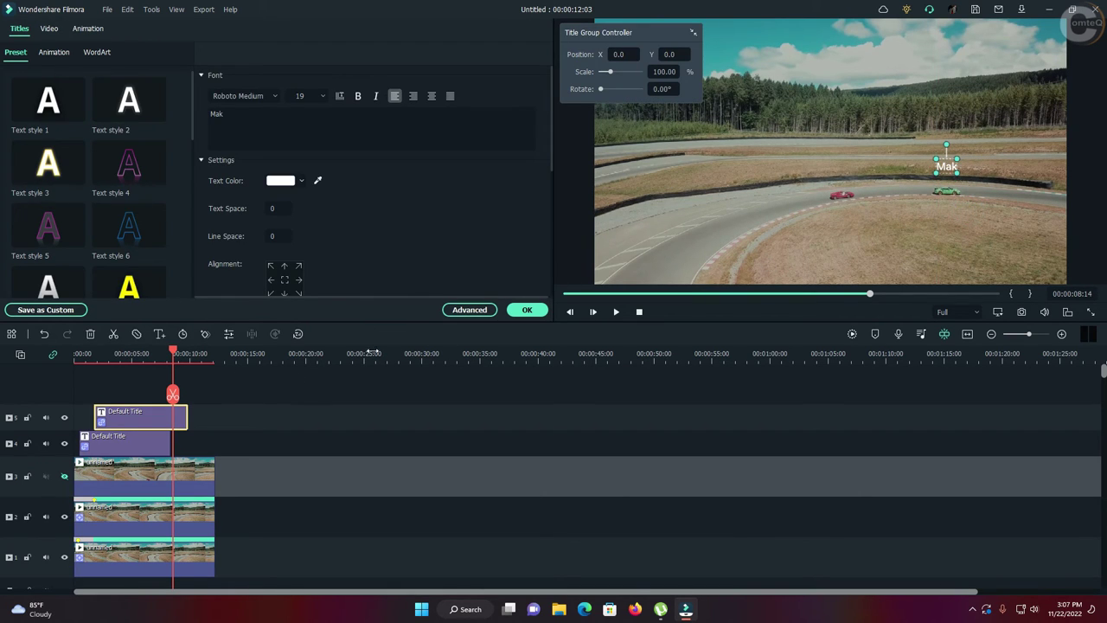
{"action": "left_click", "coordinate": [528, 311]}
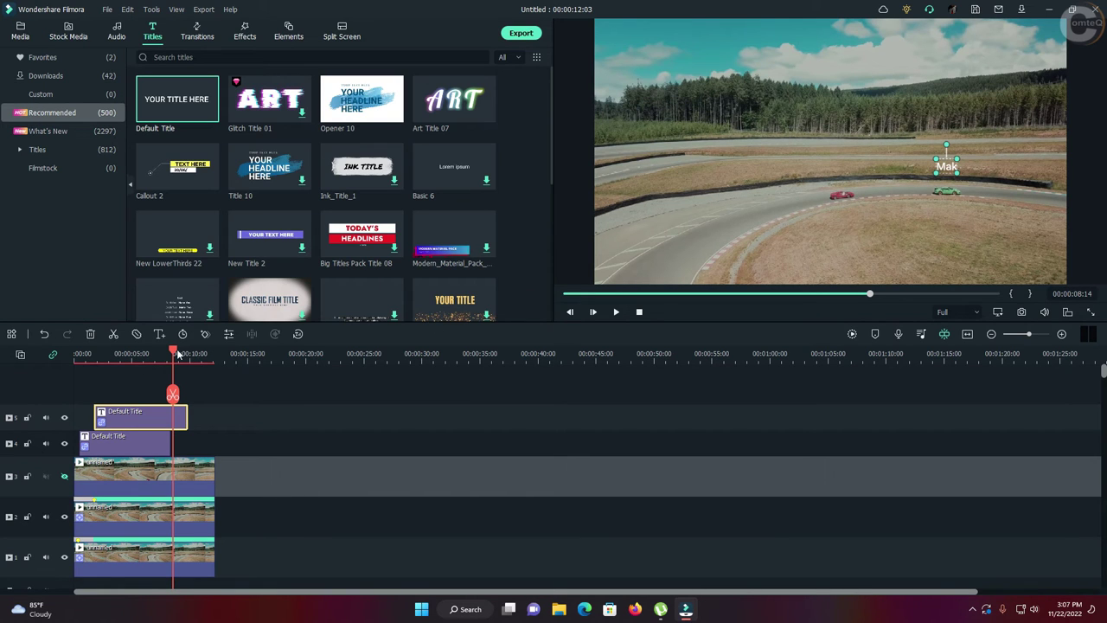
Step: Play the video from the start to check both tracked name titles, pausing near the end
{"action": "left_click_drag", "start_coordinate": [174, 354], "coordinate": [76, 354]}
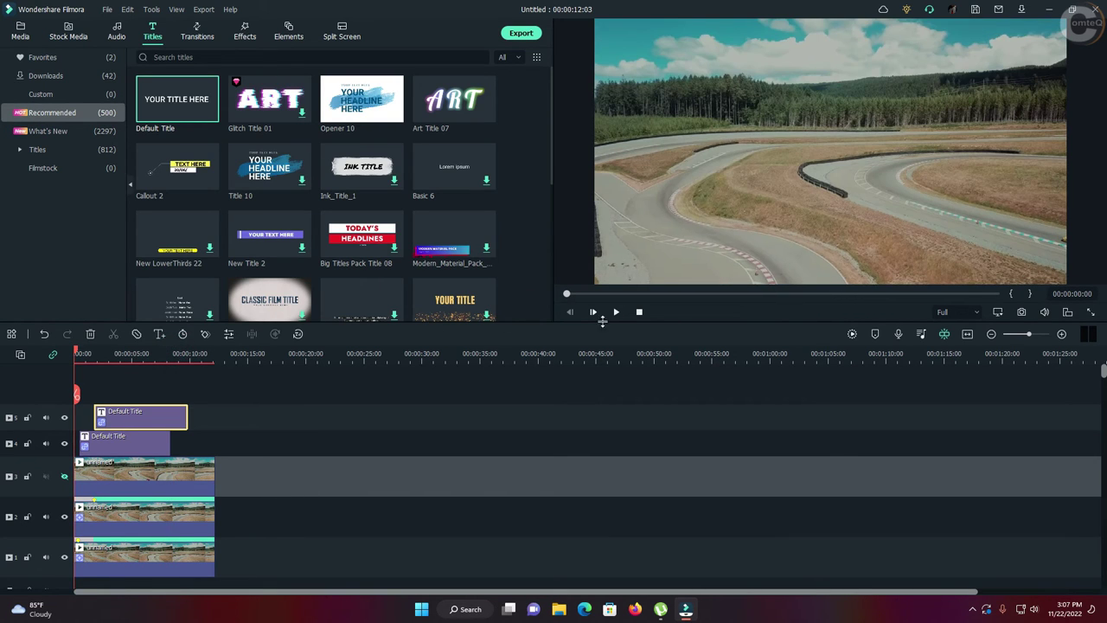
{"action": "left_click", "coordinate": [616, 312]}
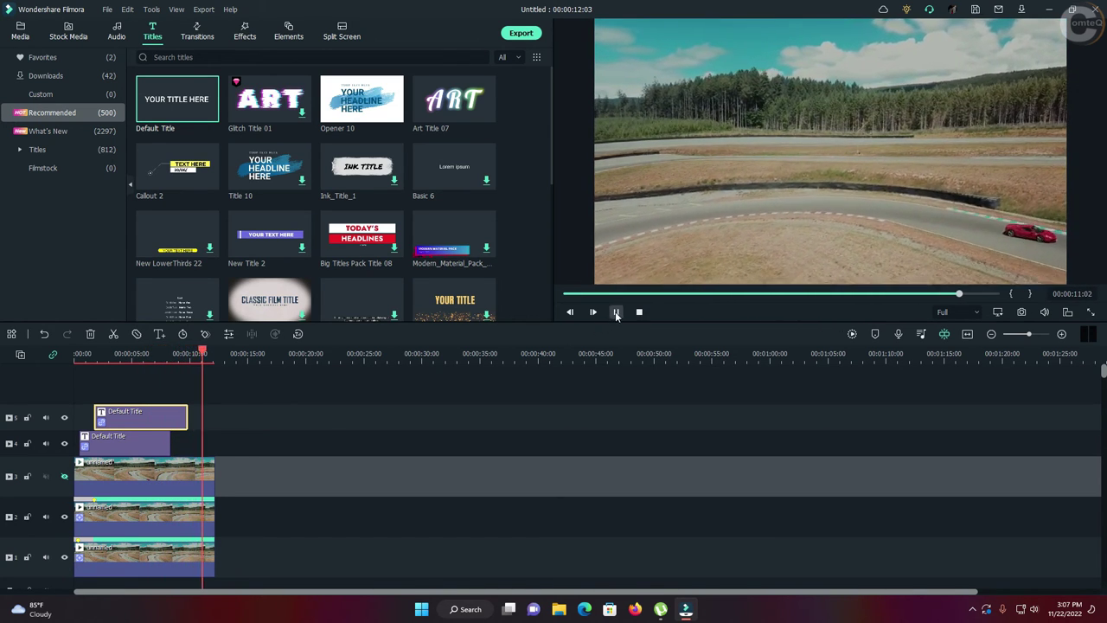
{"action": "left_click", "coordinate": [616, 313]}
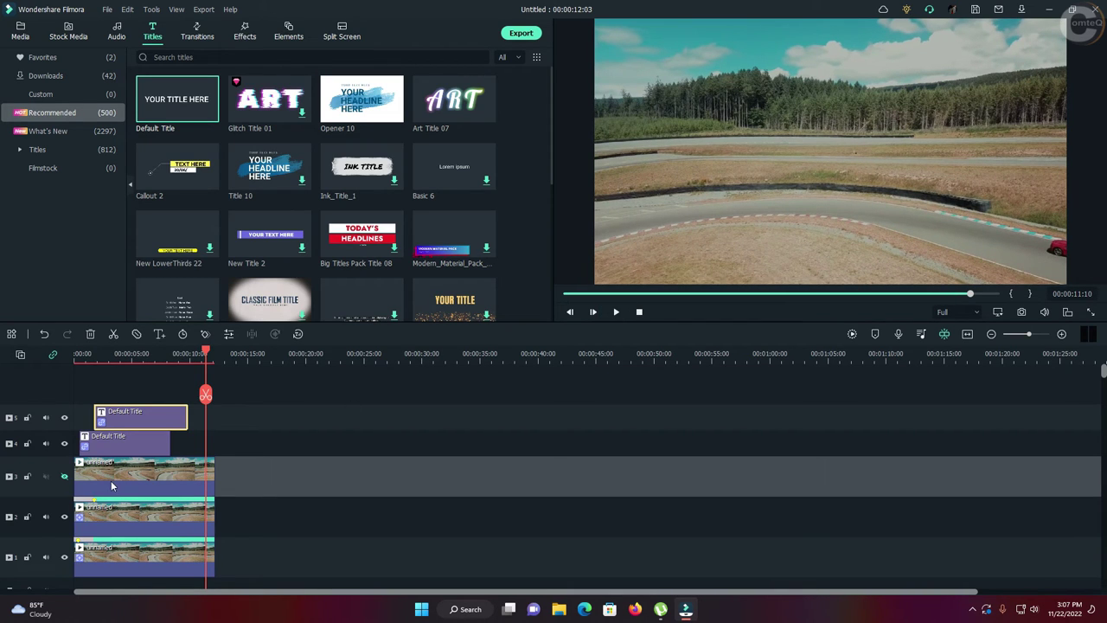
Step: Make video track 3 visible, turn on motion tracking for its clip and go to 00:00:03:11, where the red car is in view
{"action": "left_click", "coordinate": [64, 476]}
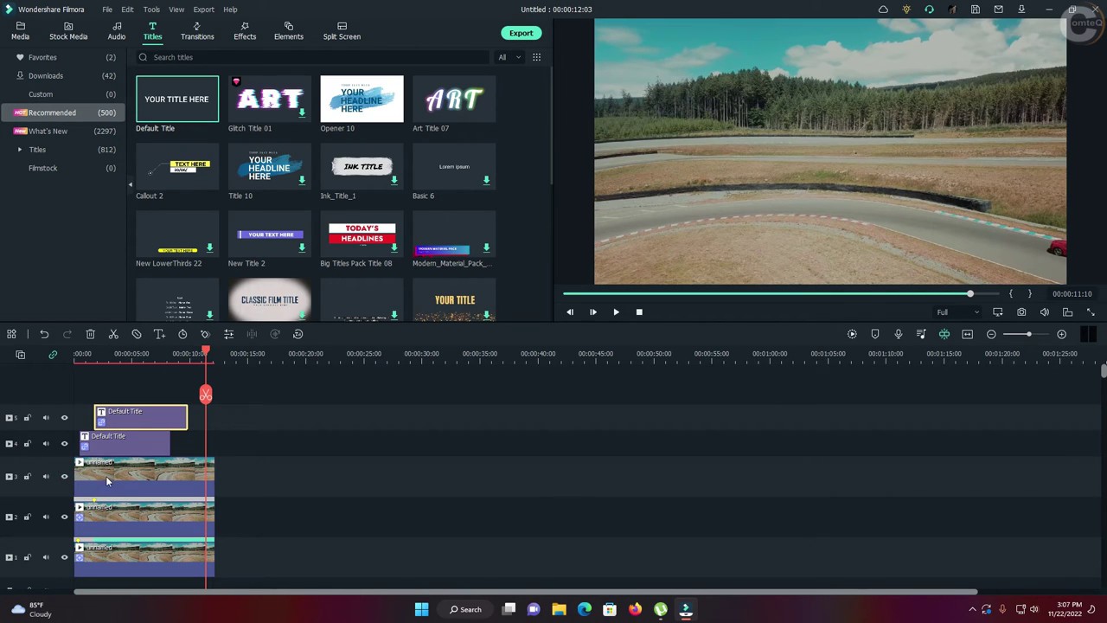
{"action": "left_click", "coordinate": [100, 471]}
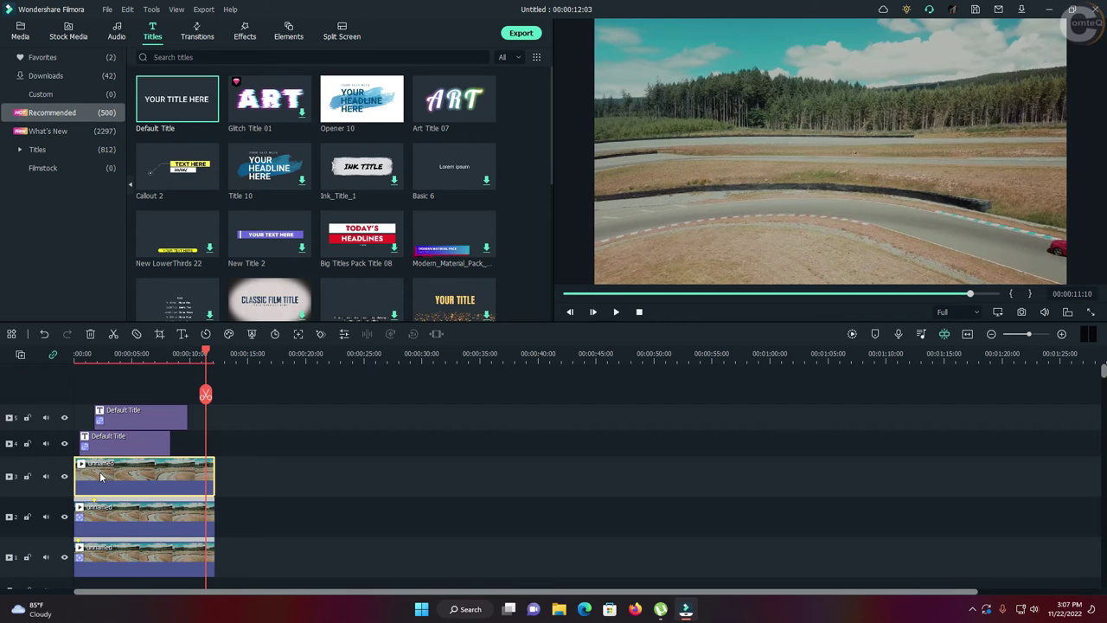
{"action": "left_click", "coordinate": [299, 334]}
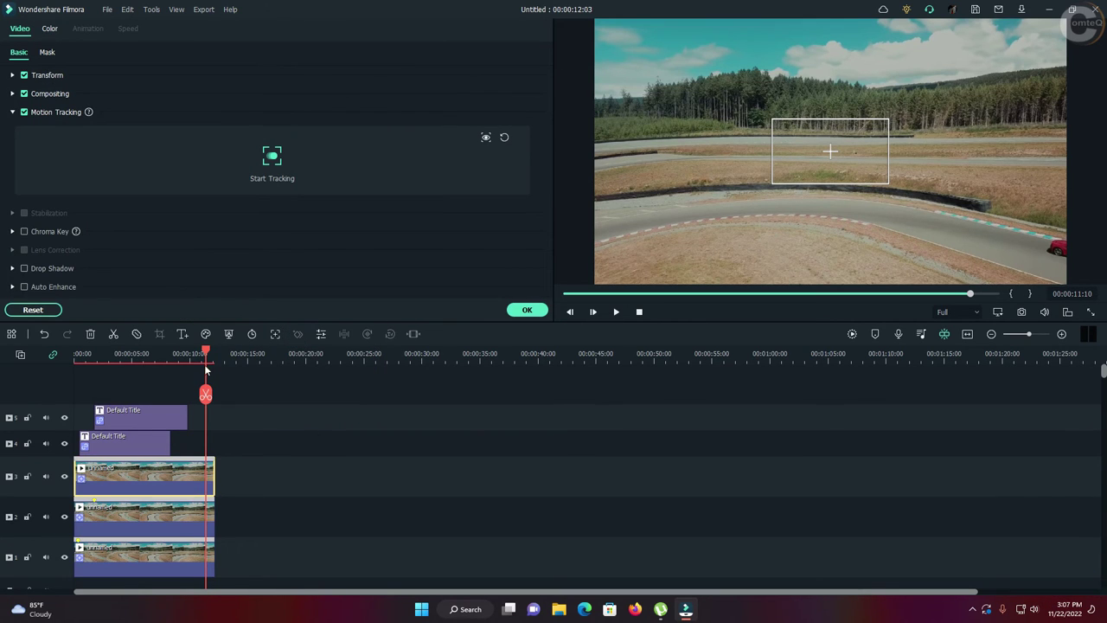
{"action": "left_click_drag", "start_coordinate": [206, 353], "coordinate": [114, 355]}
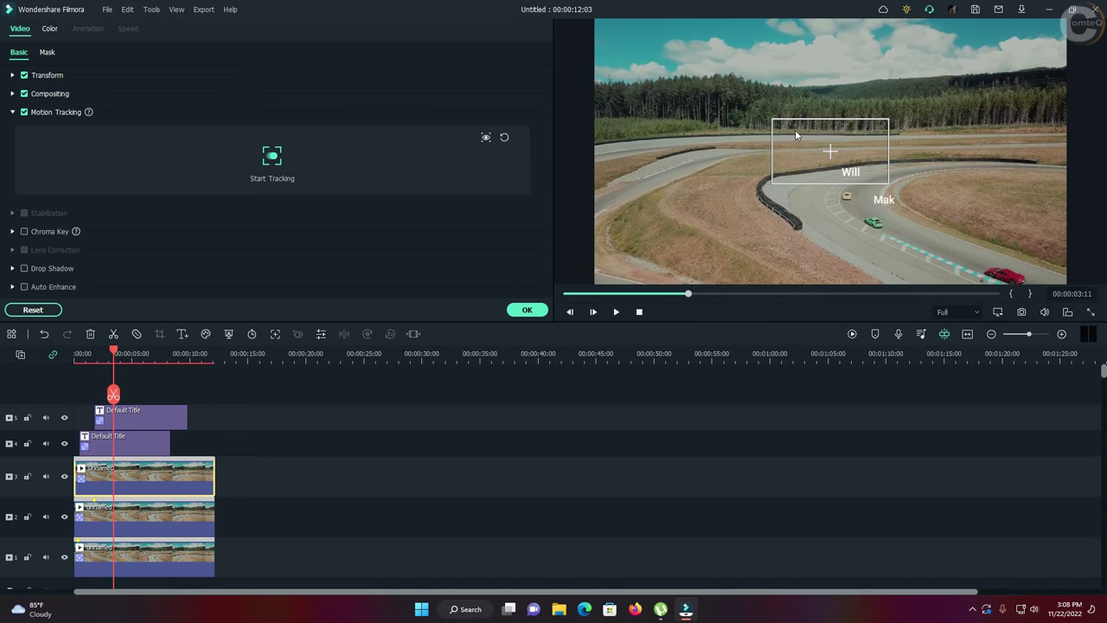
Step: Fit the tracking box around the red car, run the motion tracking on the track 3 clip and confirm it
{"action": "mouse_move", "coordinate": [787, 134]}
{"action": "left_mouse_down"}
{"action": "mouse_move", "coordinate": [891, 185]}
{"action": "mouse_move", "coordinate": [930, 248]}
{"action": "left_mouse_up"}
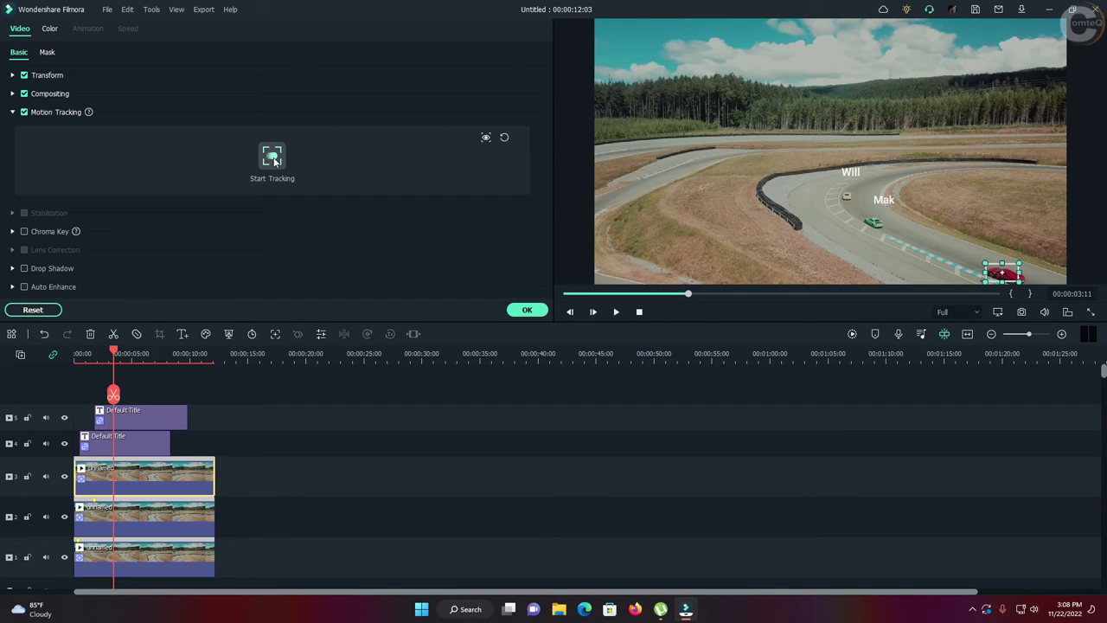
{"action": "left_click", "coordinate": [273, 158]}
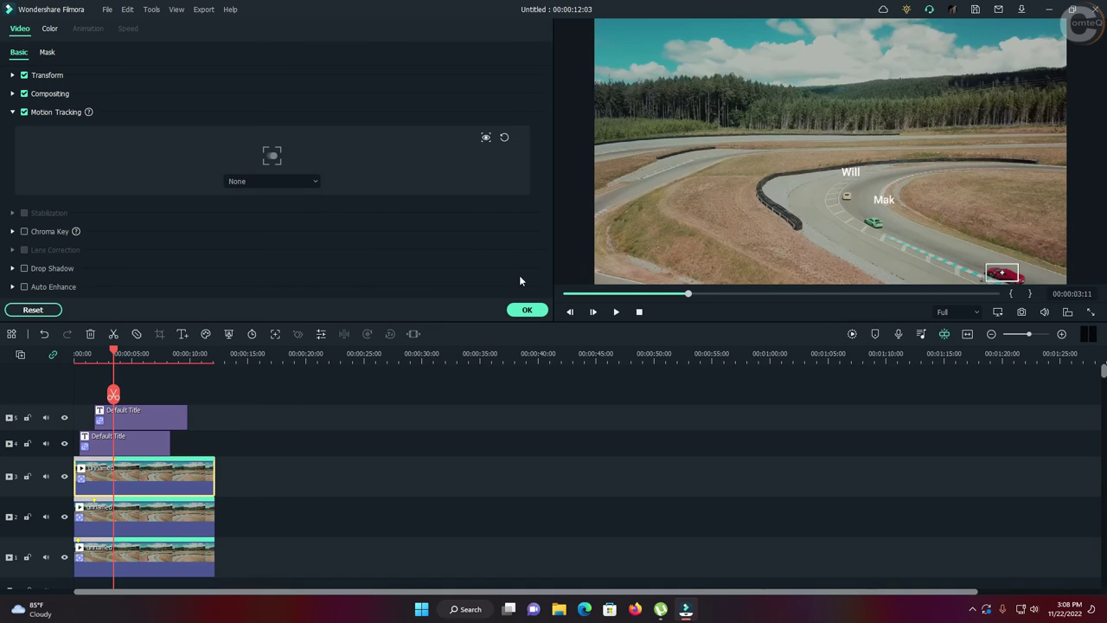
{"action": "left_click", "coordinate": [530, 309]}
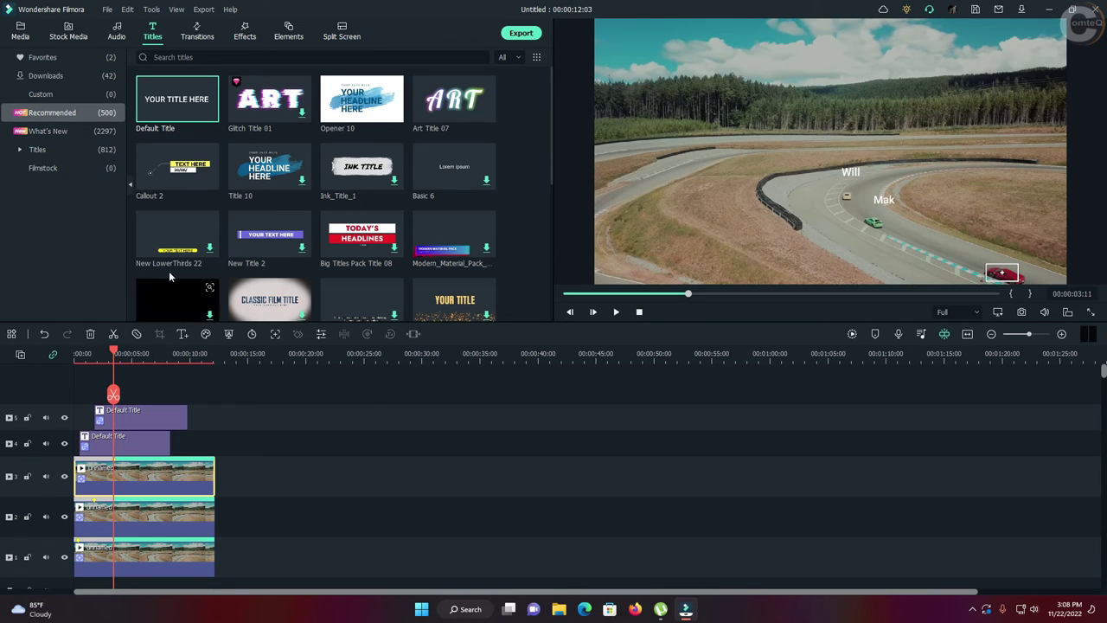
Step: Add a Default Title at 00:00:03:11 on a new track above the other titles and replace its text with the red car driver's name
{"action": "left_click_drag", "start_coordinate": [169, 104], "coordinate": [111, 370]}
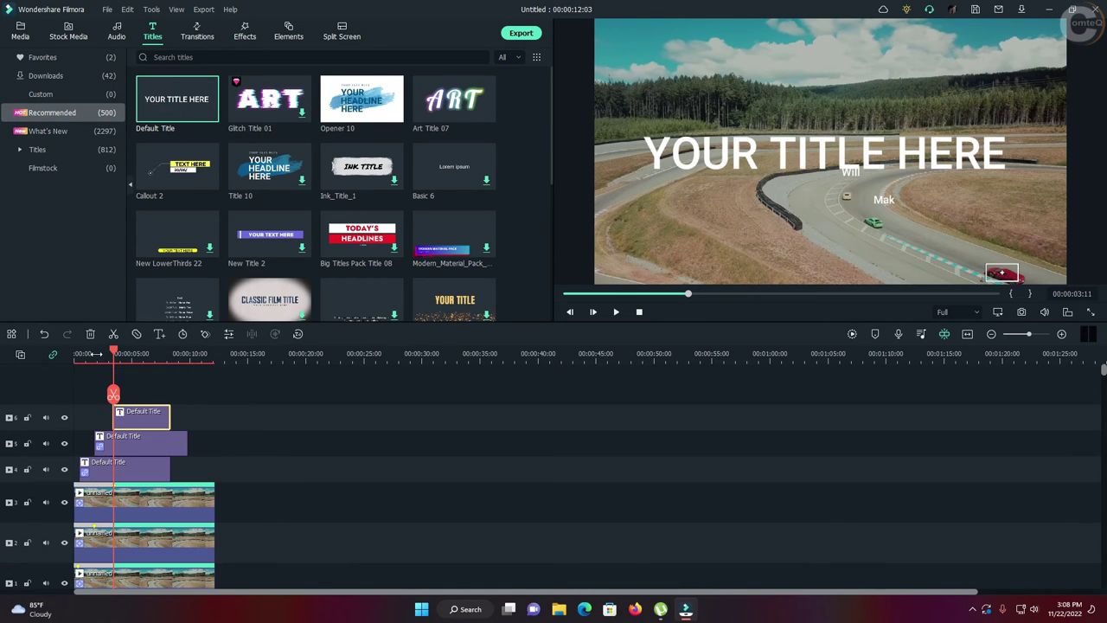
{"action": "double_click", "coordinate": [135, 421]}
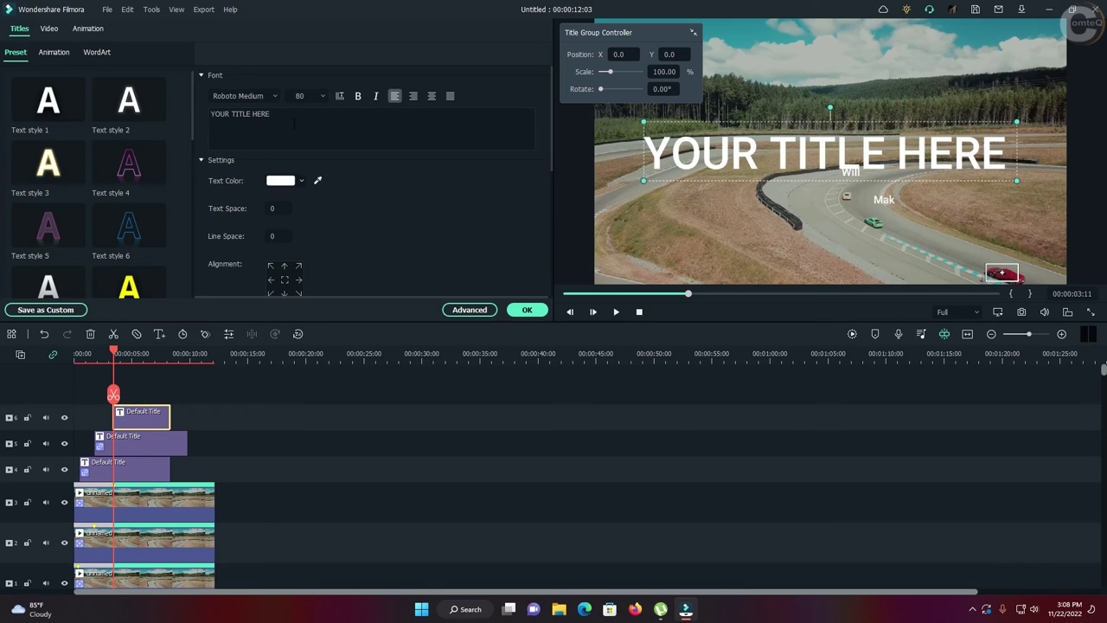
{"action": "left_click", "coordinate": [294, 124]}
{"action": "key", "text": "BackSpace"}
{"action": "key", "text": "BackSpace"}
{"action": "key", "text": "BackSpace"}
{"action": "key", "text": "BackSpace"}
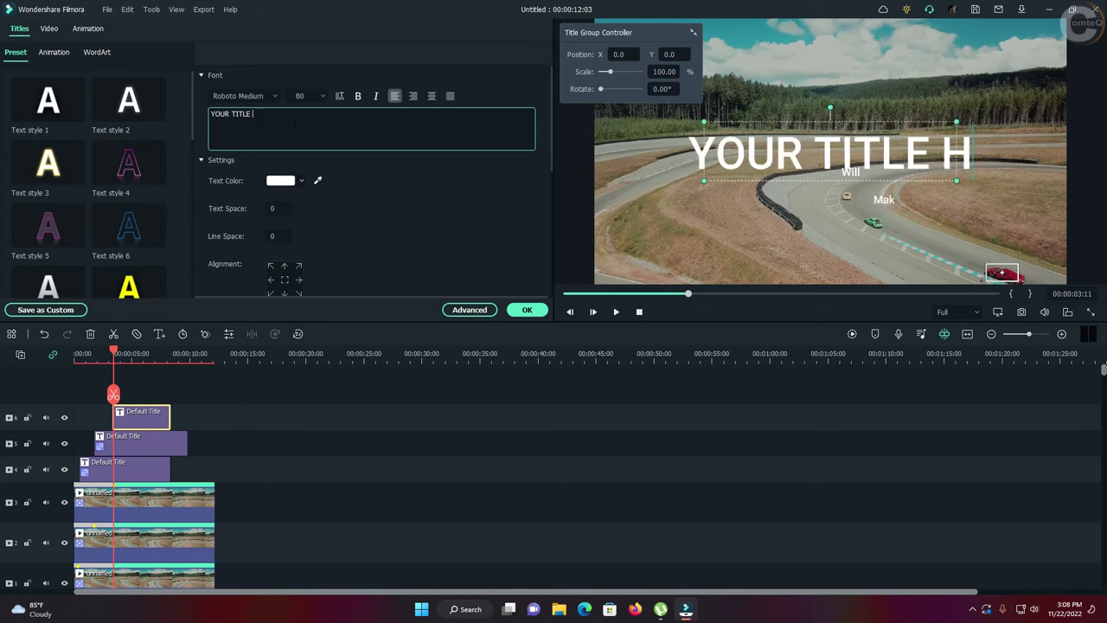
{"action": "key", "text": "BackSpace"}
{"action": "key", "text": "BackSpace"}
{"action": "key", "text": "BackSpace"}
{"action": "key", "text": "BackSpace"}
{"action": "key", "text": "BackSpace"}
{"action": "key", "text": "BackSpace"}
{"action": "key", "text": "BackSpace"}
{"action": "key", "text": "BackSpace"}
{"action": "key", "text": "BackSpace"}
{"action": "key", "text": "BackSpace"}
{"action": "key", "text": "BackSpace"}
{"action": "type", "text": "Zeph"}
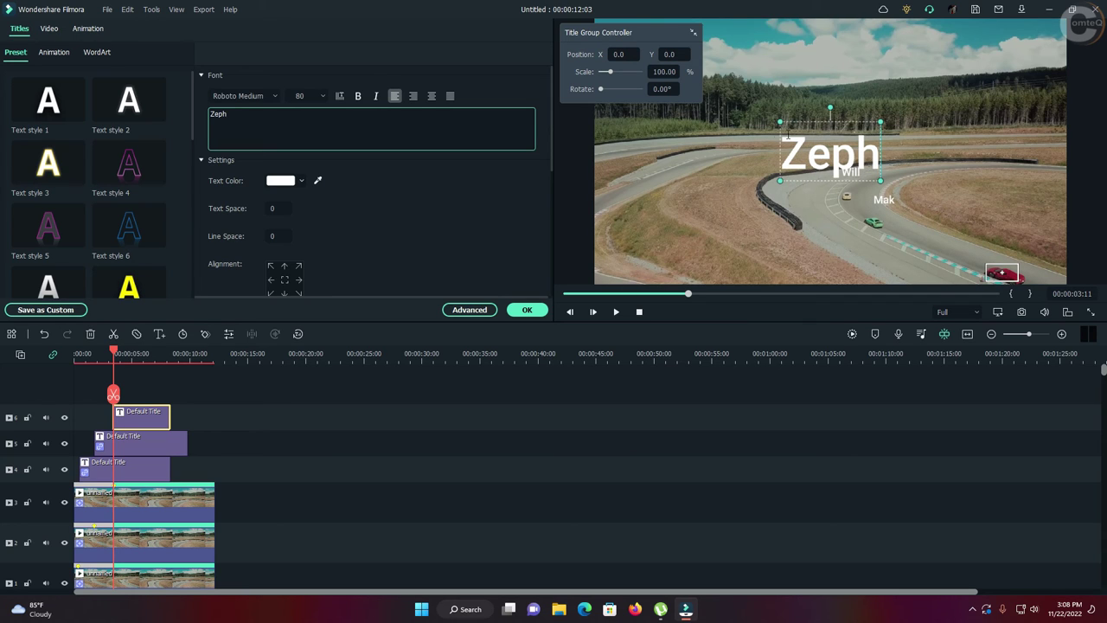
Step: Shrink the new name title to font size 20, place it above the red car, and extend its clip to end at 00:00:11:12
{"action": "left_click_drag", "start_coordinate": [779, 122], "coordinate": [973, 204]}
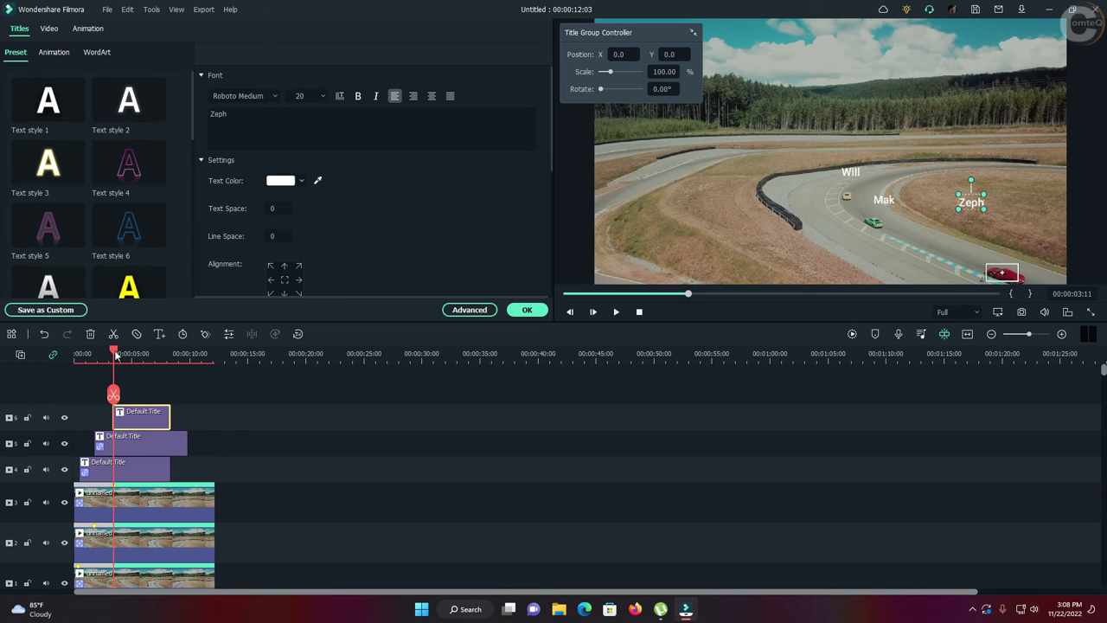
{"action": "left_click_drag", "start_coordinate": [115, 355], "coordinate": [207, 367]}
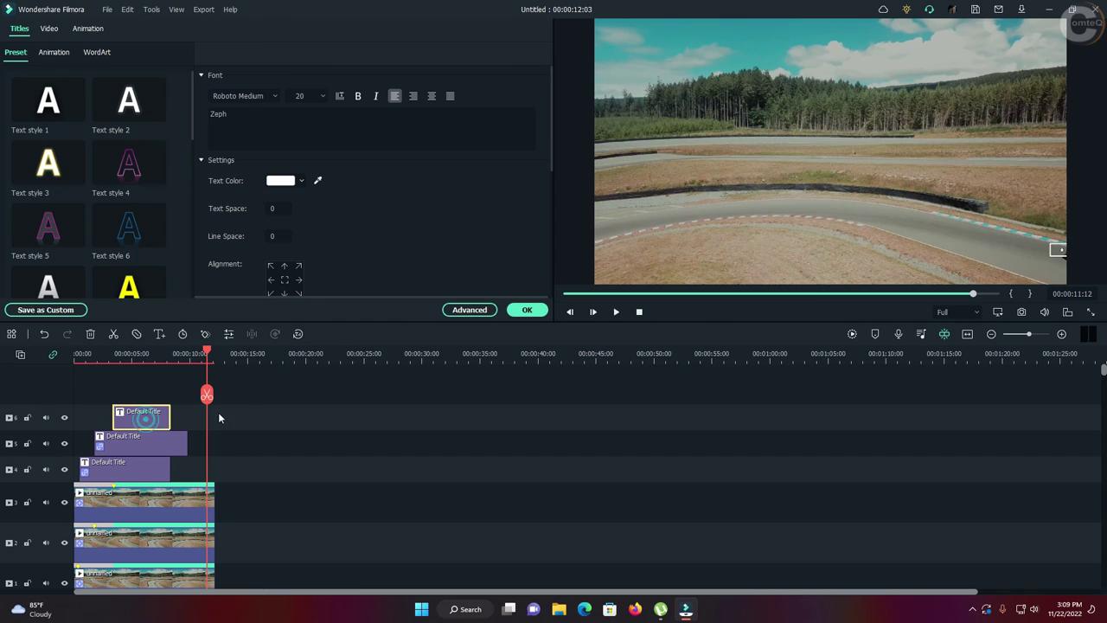
{"action": "left_click_drag", "start_coordinate": [166, 414], "coordinate": [204, 422]}
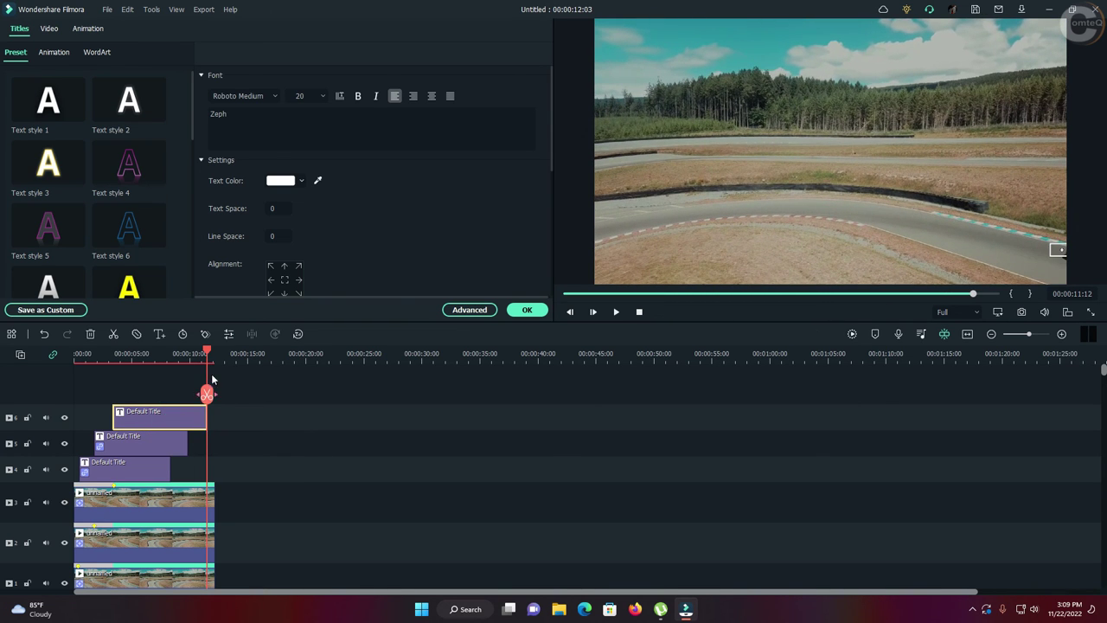
Step: At 00:00:09:06, link the new Default Title to the motion tracking of the track 3 clip
{"action": "left_click_drag", "start_coordinate": [204, 352], "coordinate": [180, 354]}
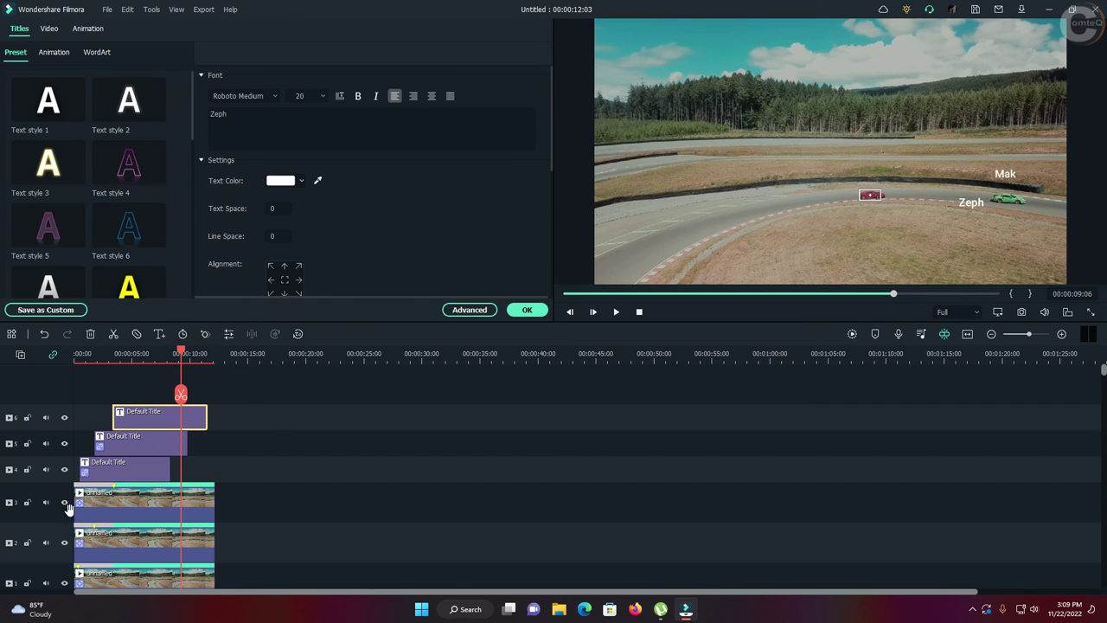
{"action": "left_click", "coordinate": [125, 505]}
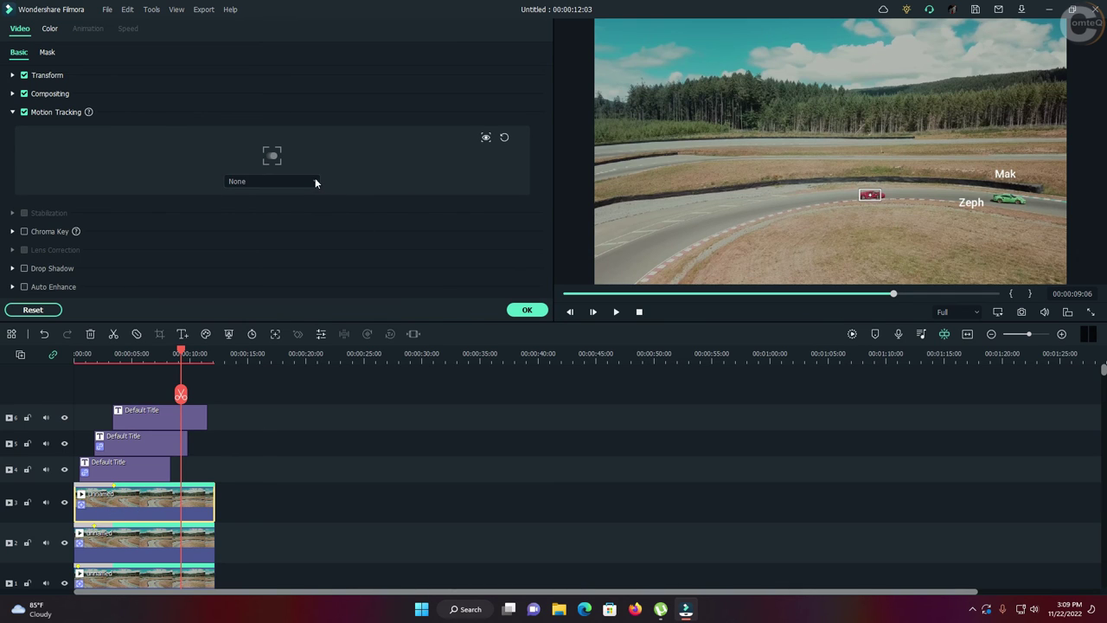
{"action": "left_click", "coordinate": [315, 181]}
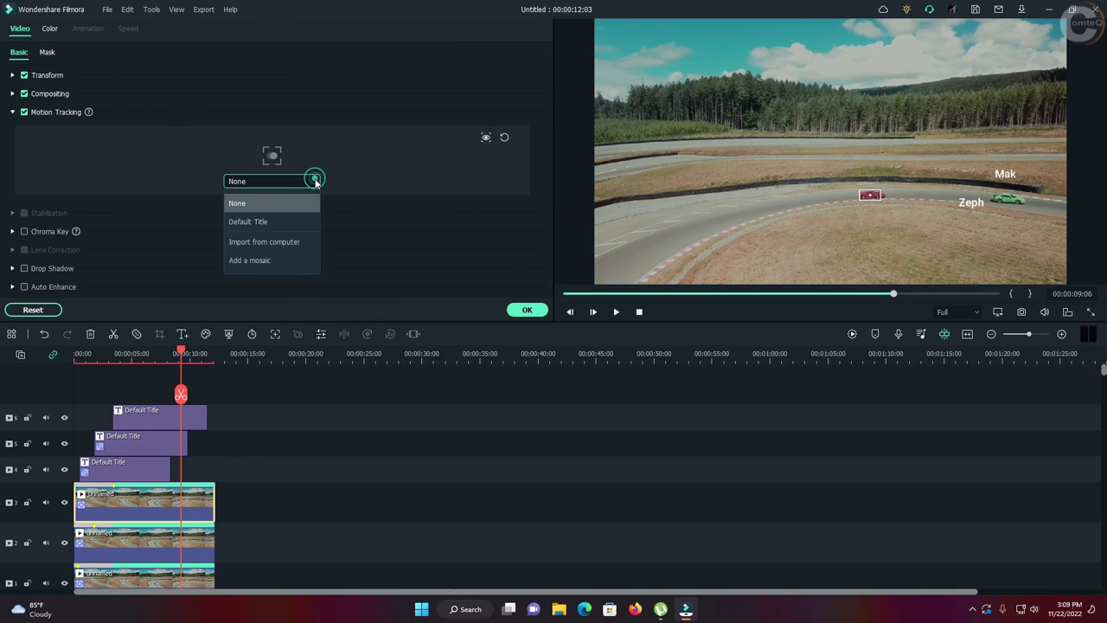
{"action": "left_click", "coordinate": [267, 222]}
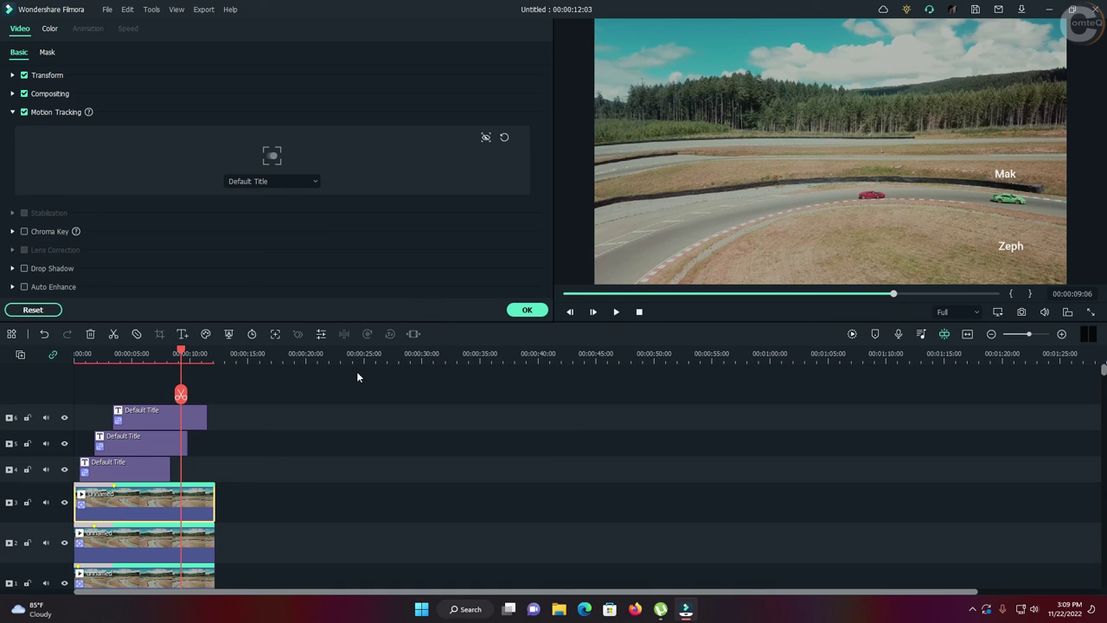
Step: Place the tracked name title just above the red car at 00:00:09:06 and confirm the title edit
{"action": "left_click", "coordinate": [1011, 248]}
{"action": "left_click_drag", "start_coordinate": [1012, 249], "coordinate": [869, 169]}
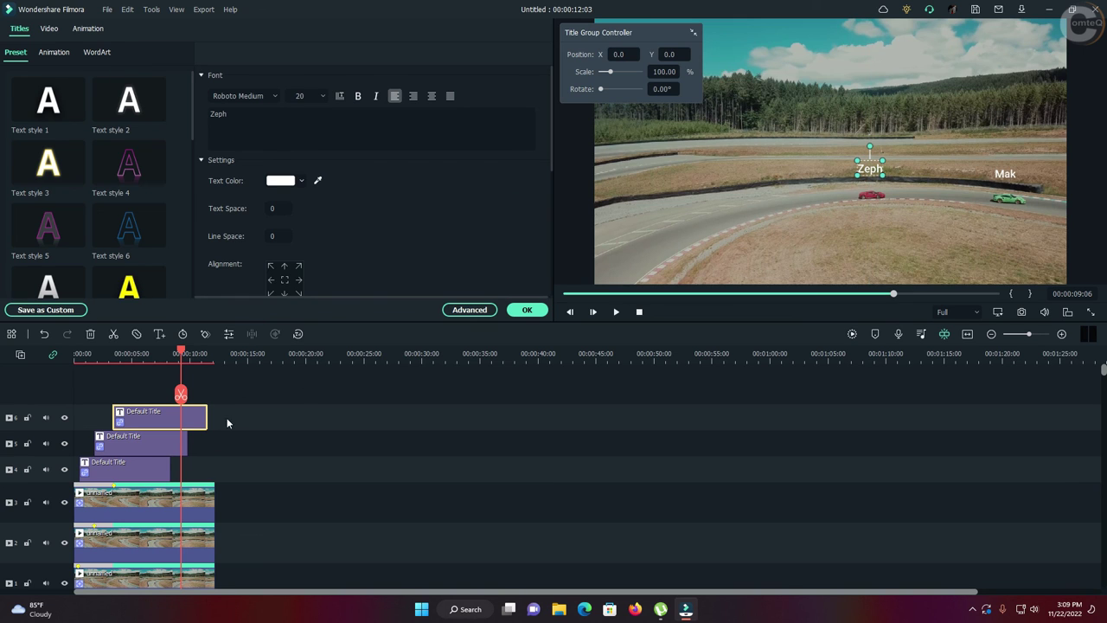
{"action": "left_click", "coordinate": [525, 311]}
Step: Play the video from the start to check all three tracked name titles
{"action": "key", "text": "Home"}
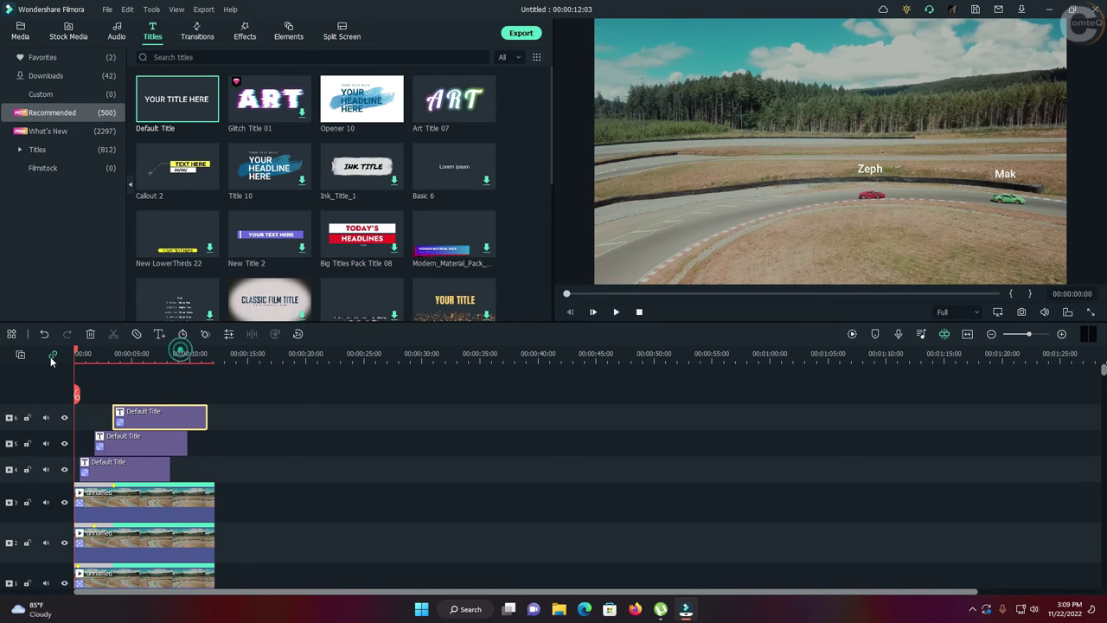
{"action": "left_click", "coordinate": [614, 313]}
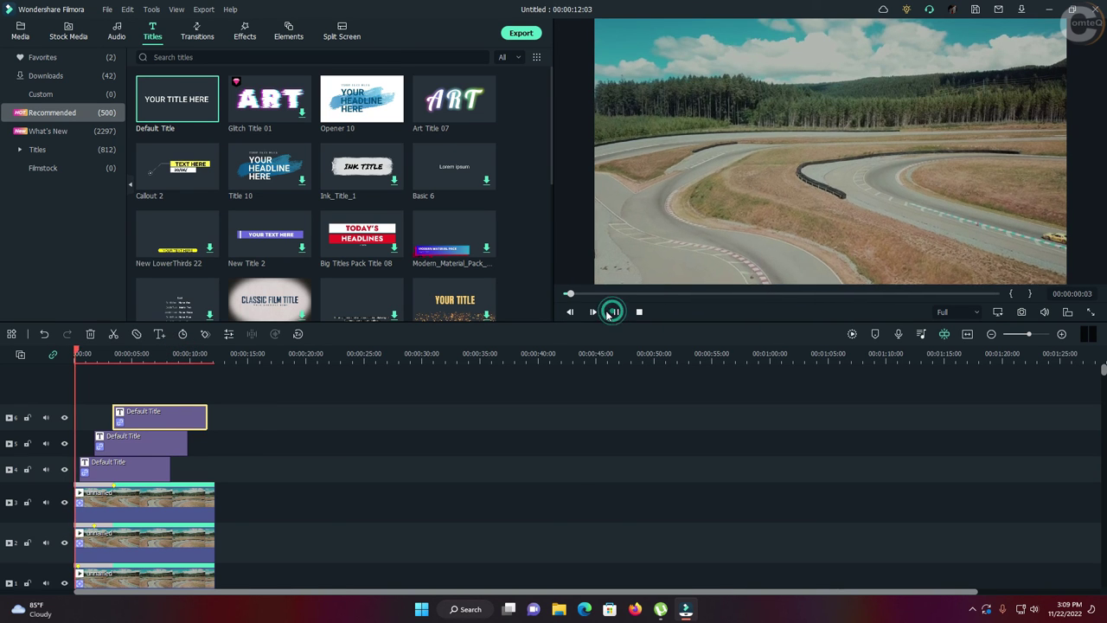